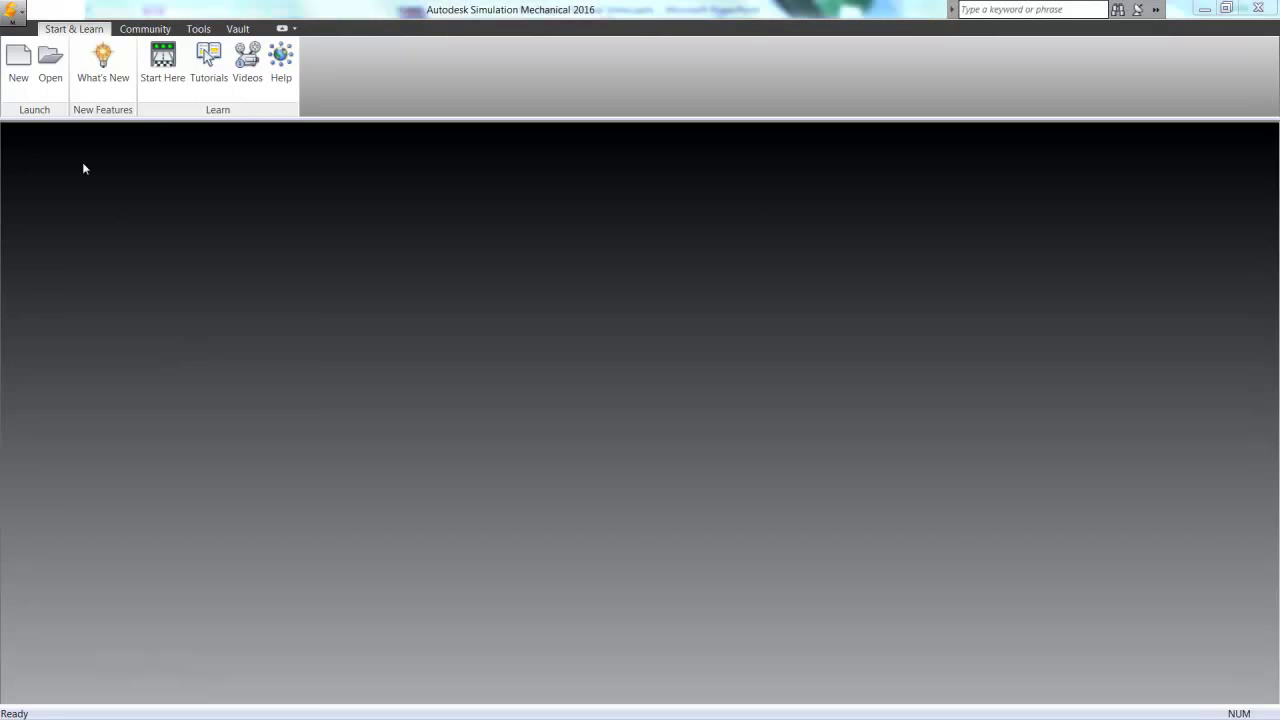
Open Mr. Freeze Armor v1.igs from the Mr. Freeze Thermal Stress folder, importing it as an IGES solid file
{"action": "left_click", "coordinate": [50, 62]}
{"action": "left_click", "coordinate": [620, 458]}
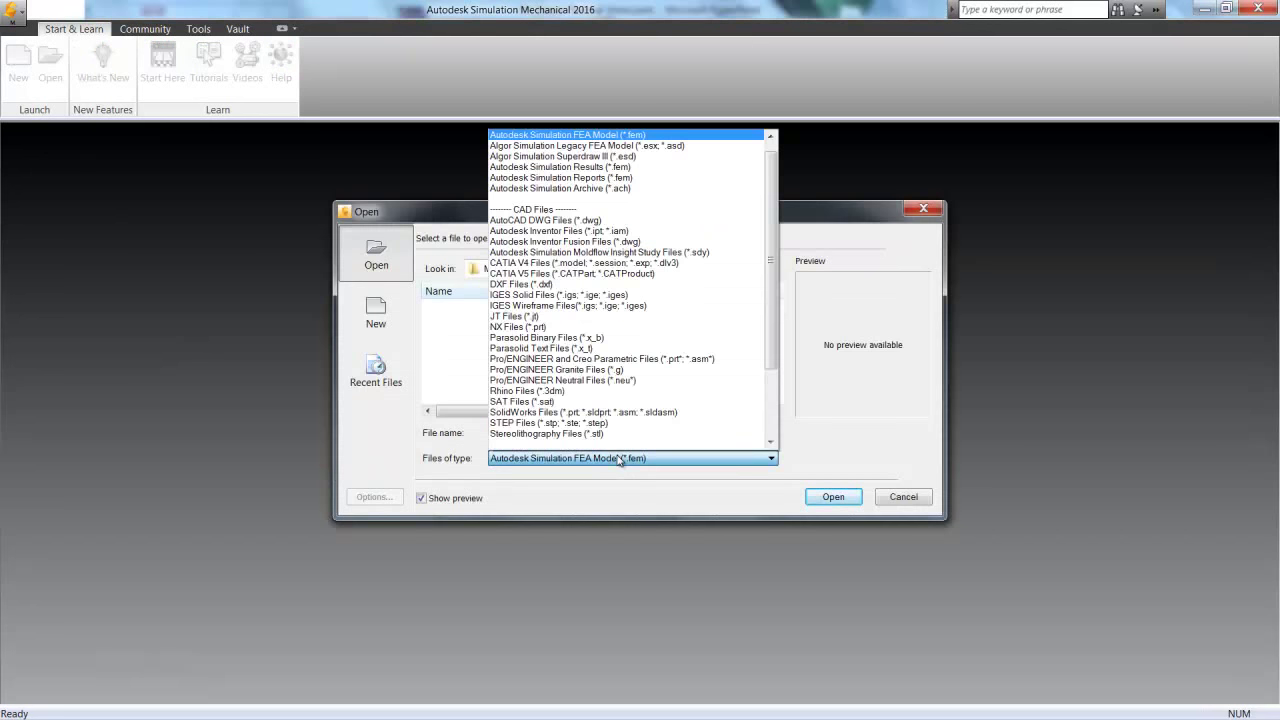
{"action": "left_click", "coordinate": [620, 458]}
{"action": "left_click", "coordinate": [626, 458]}
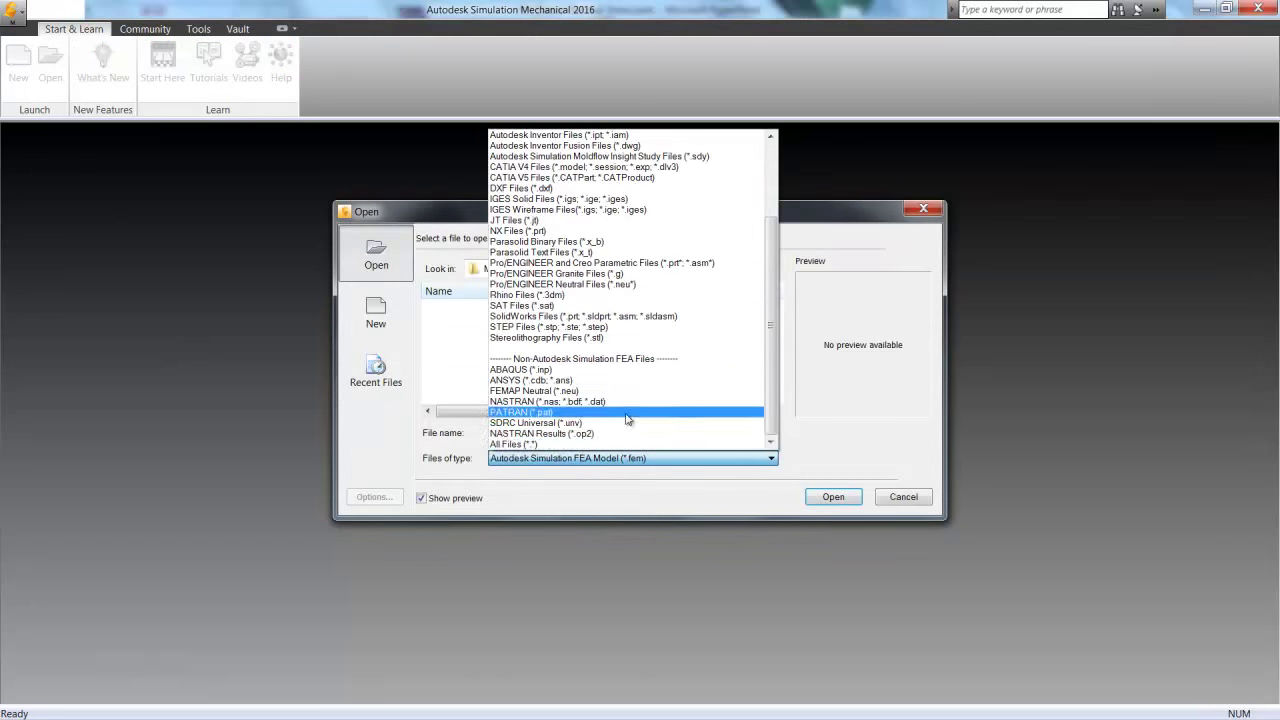
{"action": "left_click", "coordinate": [597, 440]}
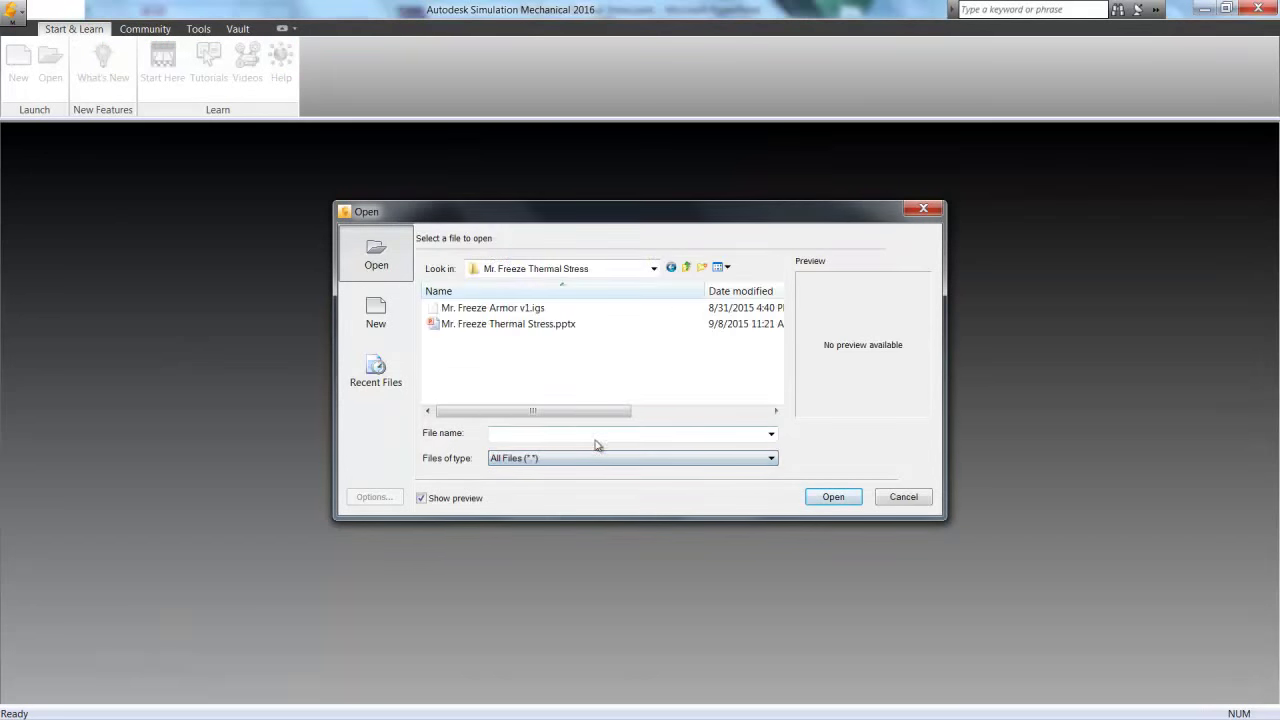
{"action": "left_click", "coordinate": [478, 309]}
{"action": "left_click", "coordinate": [833, 497]}
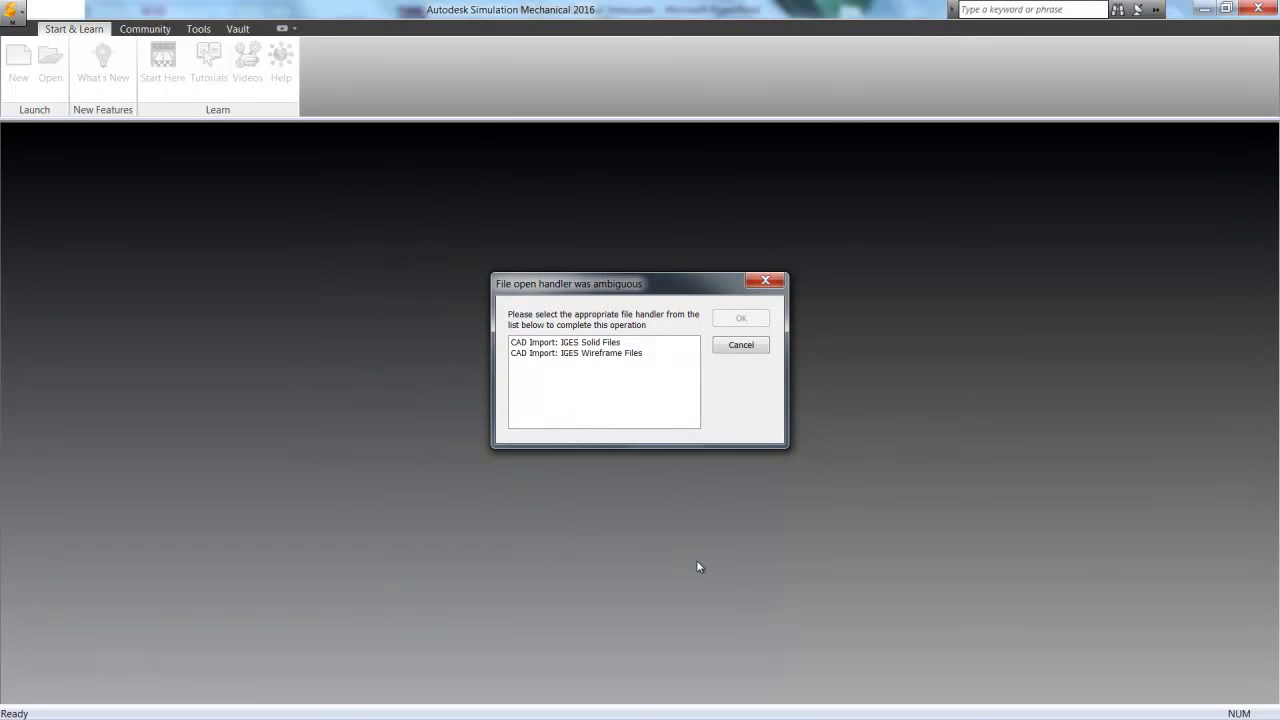
{"action": "left_click", "coordinate": [577, 344]}
{"action": "left_click", "coordinate": [741, 320]}
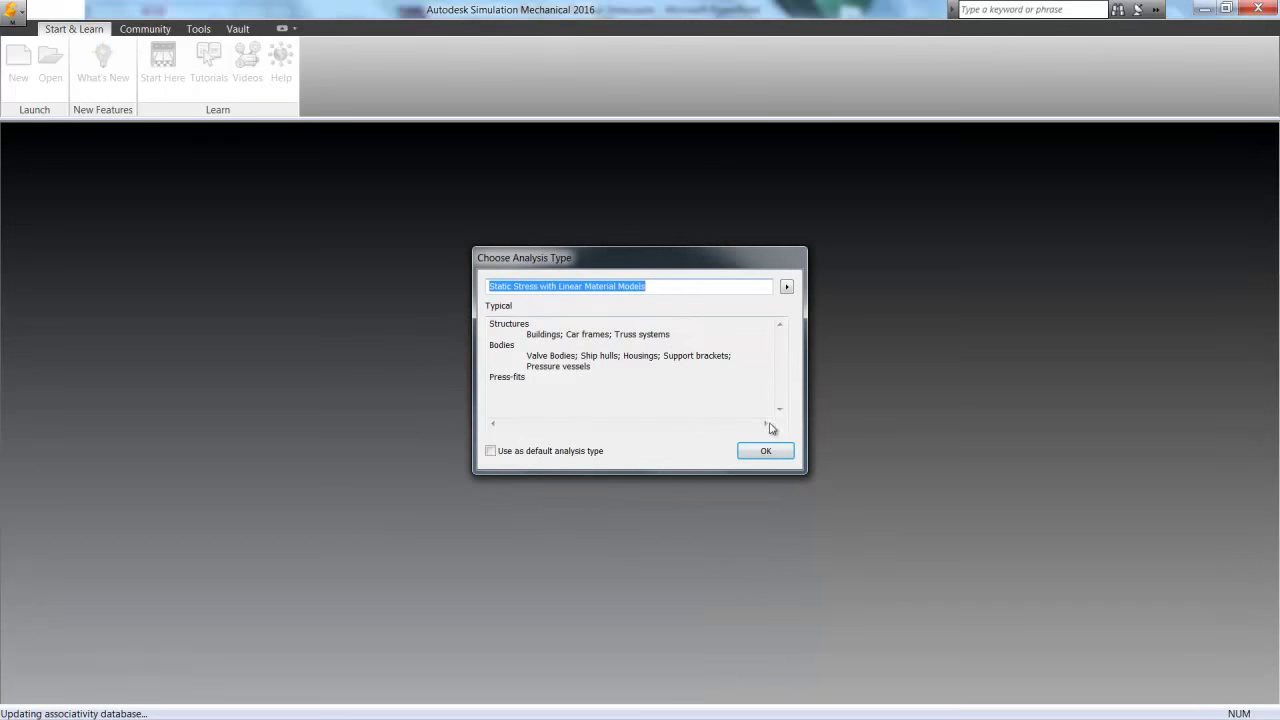
Choose Static Stress with Linear Material Models as the analysis type and decline importing the CAD part names
{"action": "left_click", "coordinate": [787, 288]}
{"action": "mouse_move", "coordinate": [828, 293]}
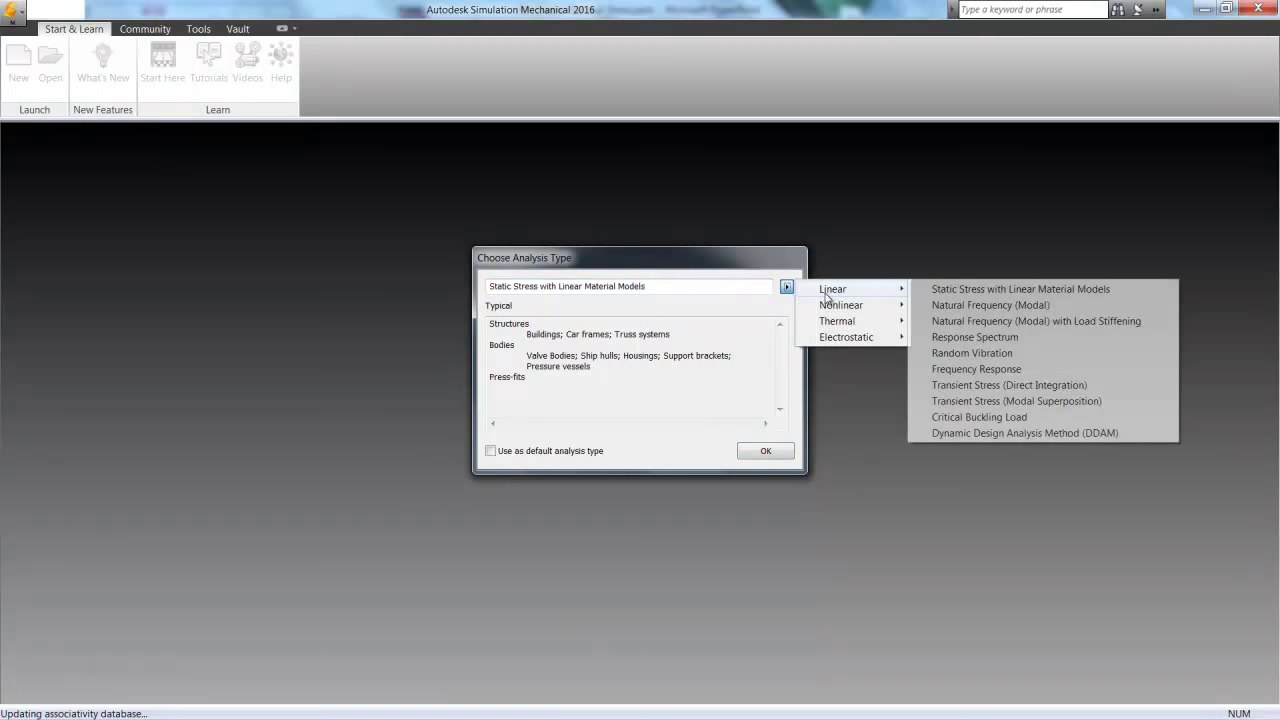
{"action": "left_click", "coordinate": [964, 290]}
{"action": "left_click", "coordinate": [777, 451]}
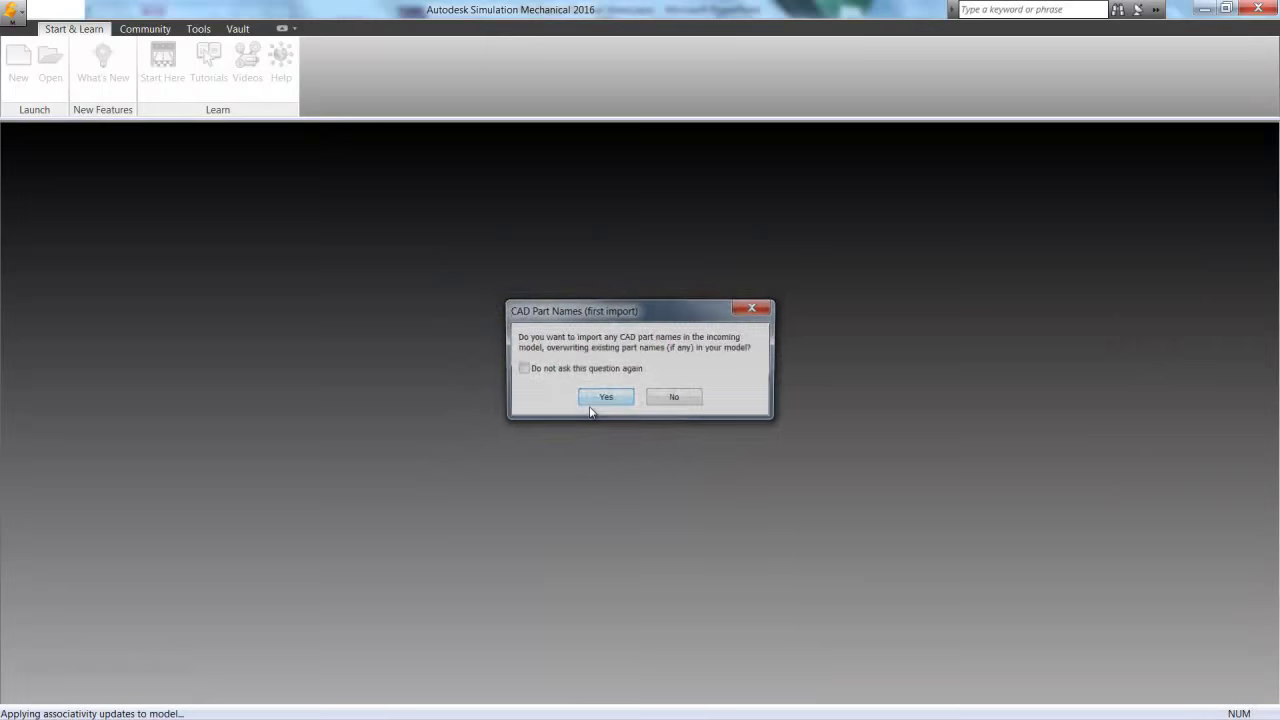
{"action": "left_click", "coordinate": [678, 400]}
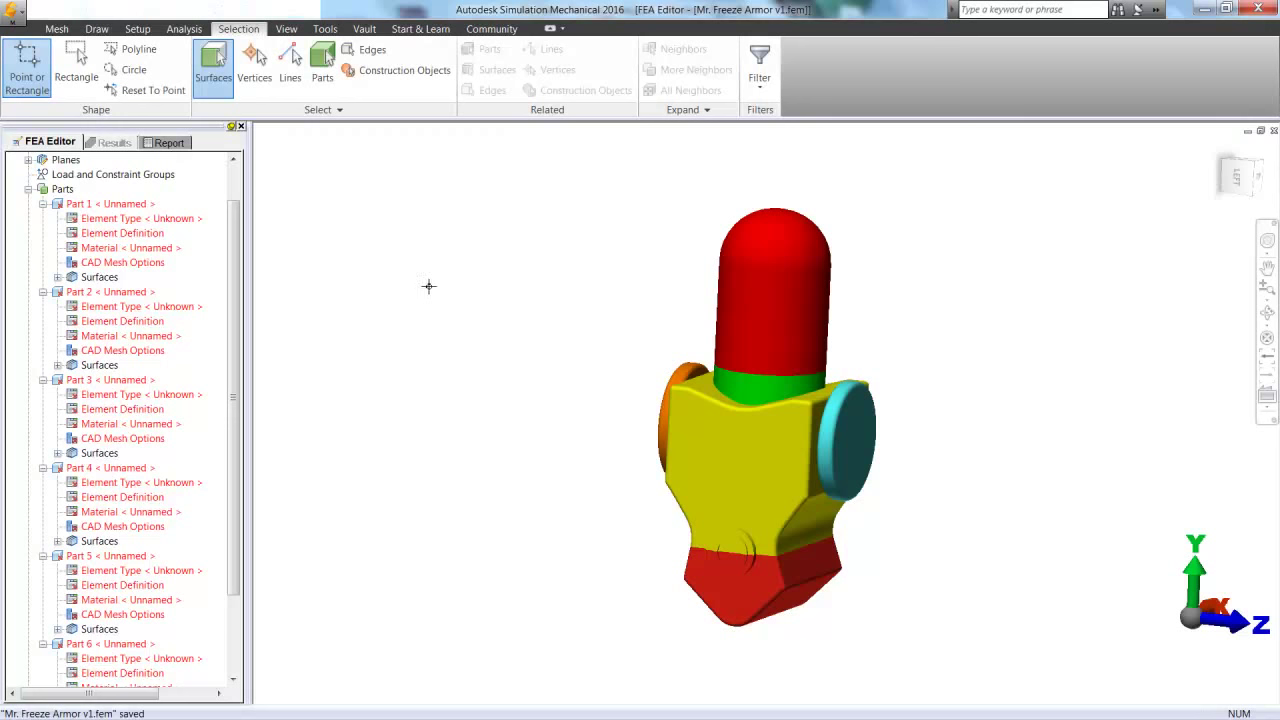
Generate the 3D mesh of the armor model and decline viewing the meshing results
{"action": "left_click", "coordinate": [58, 29]}
{"action": "left_click", "coordinate": [25, 72]}
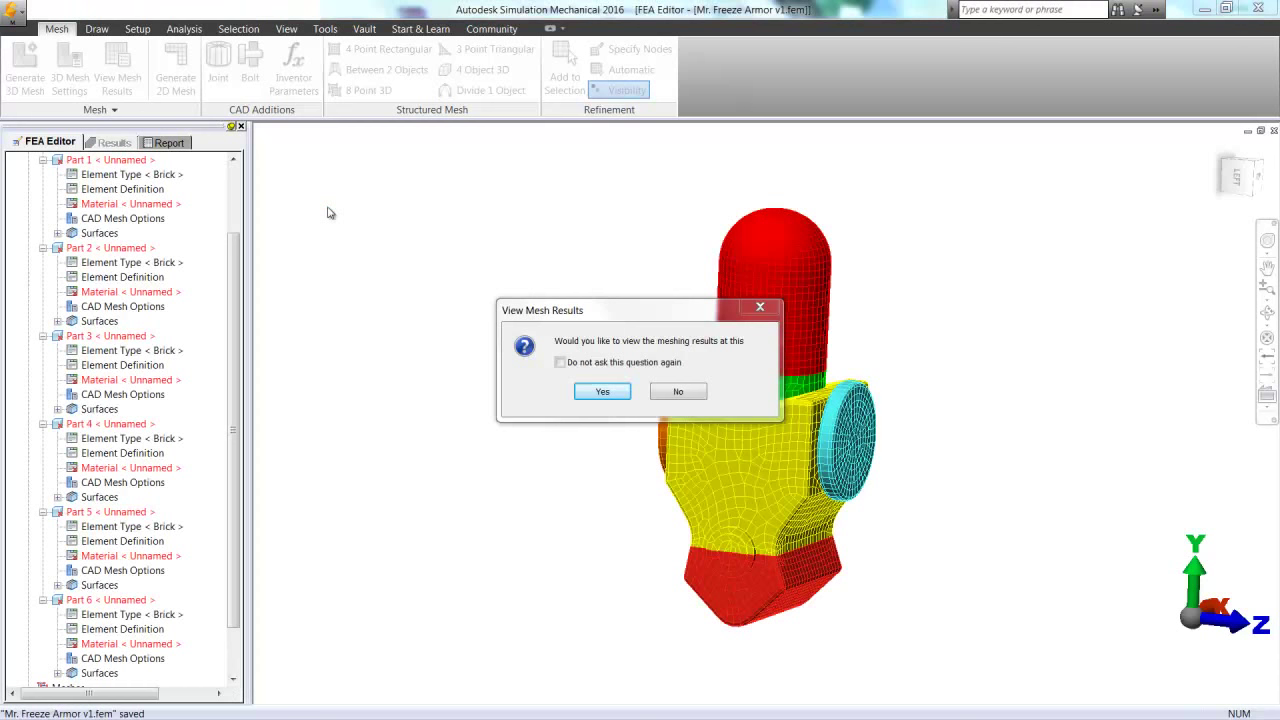
{"action": "left_click", "coordinate": [672, 395]}
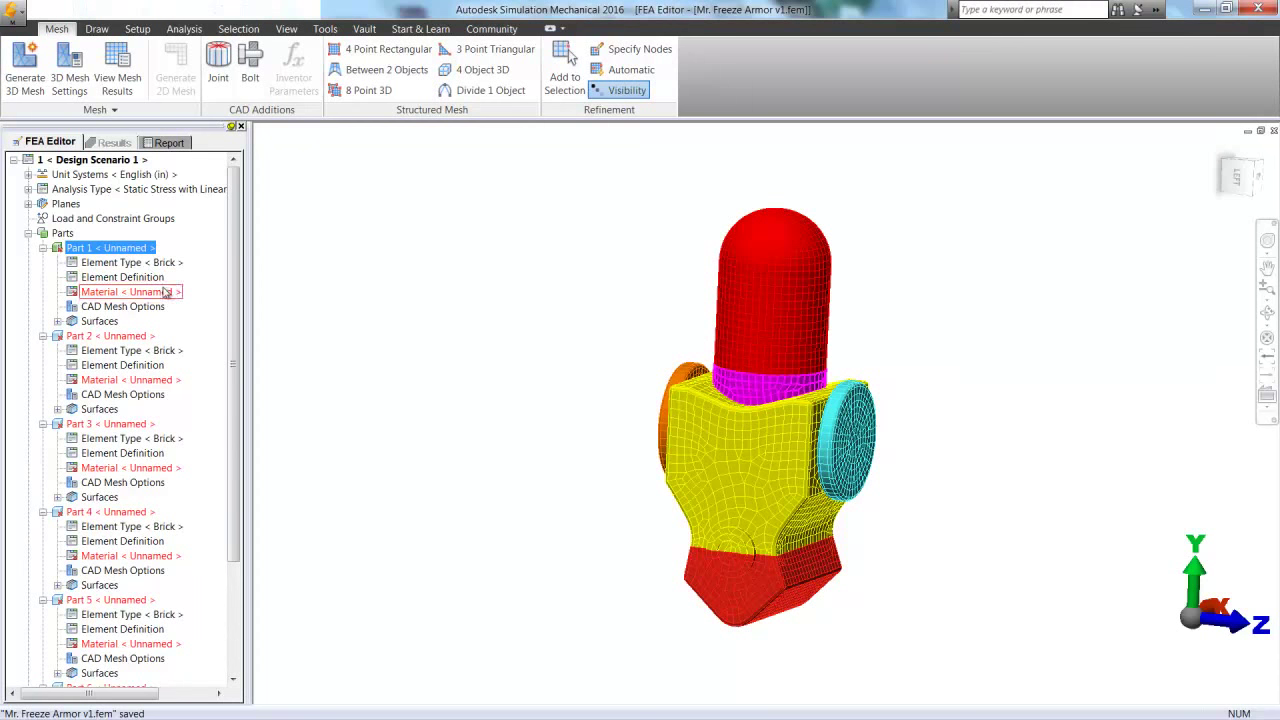
Assign Steel (ASTM - A36) from the Autodesk Simulation Material Library to Part 1
{"action": "left_click", "coordinate": [383, 429]}
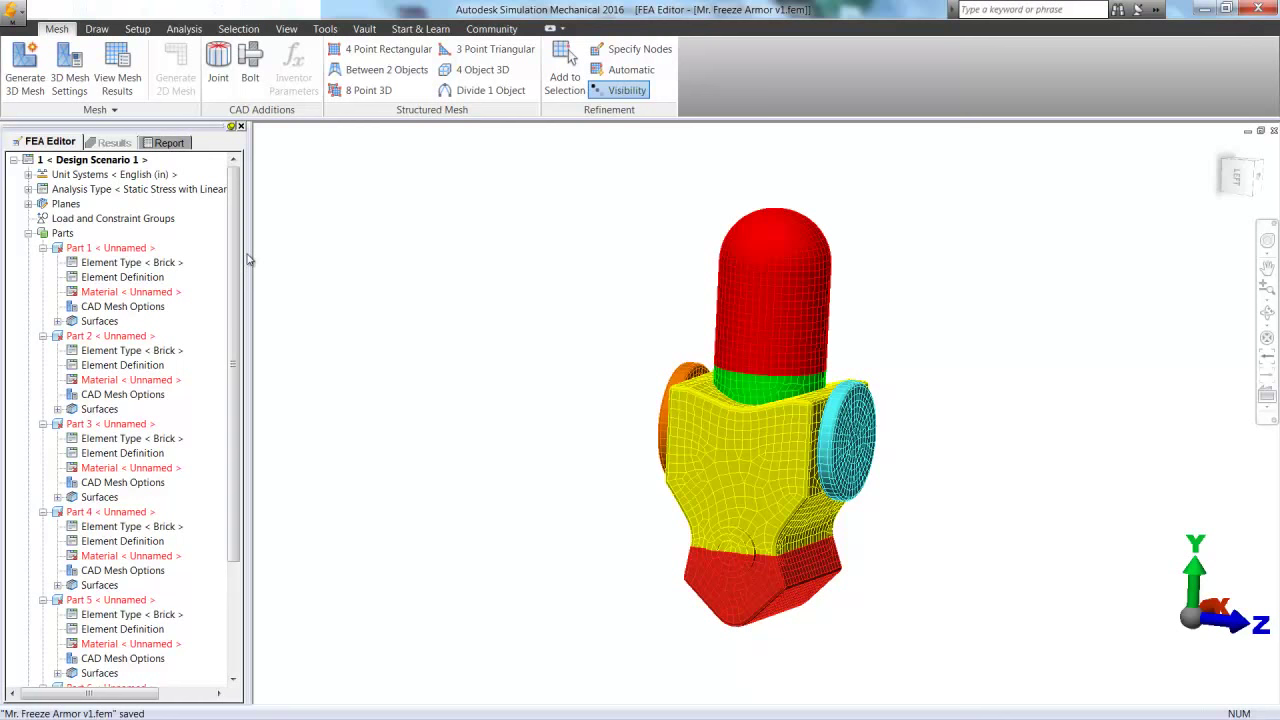
{"action": "left_click", "coordinate": [105, 248]}
{"action": "left_click", "coordinate": [125, 291]}
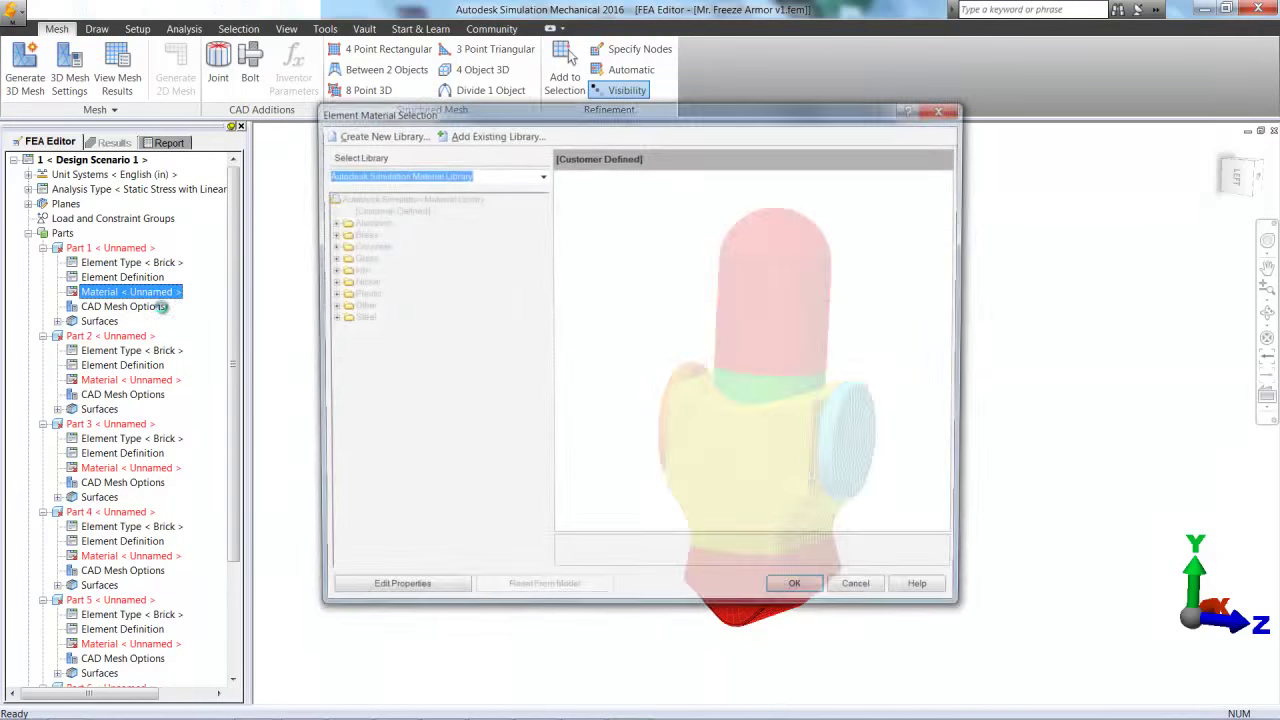
{"action": "left_click", "coordinate": [329, 318]}
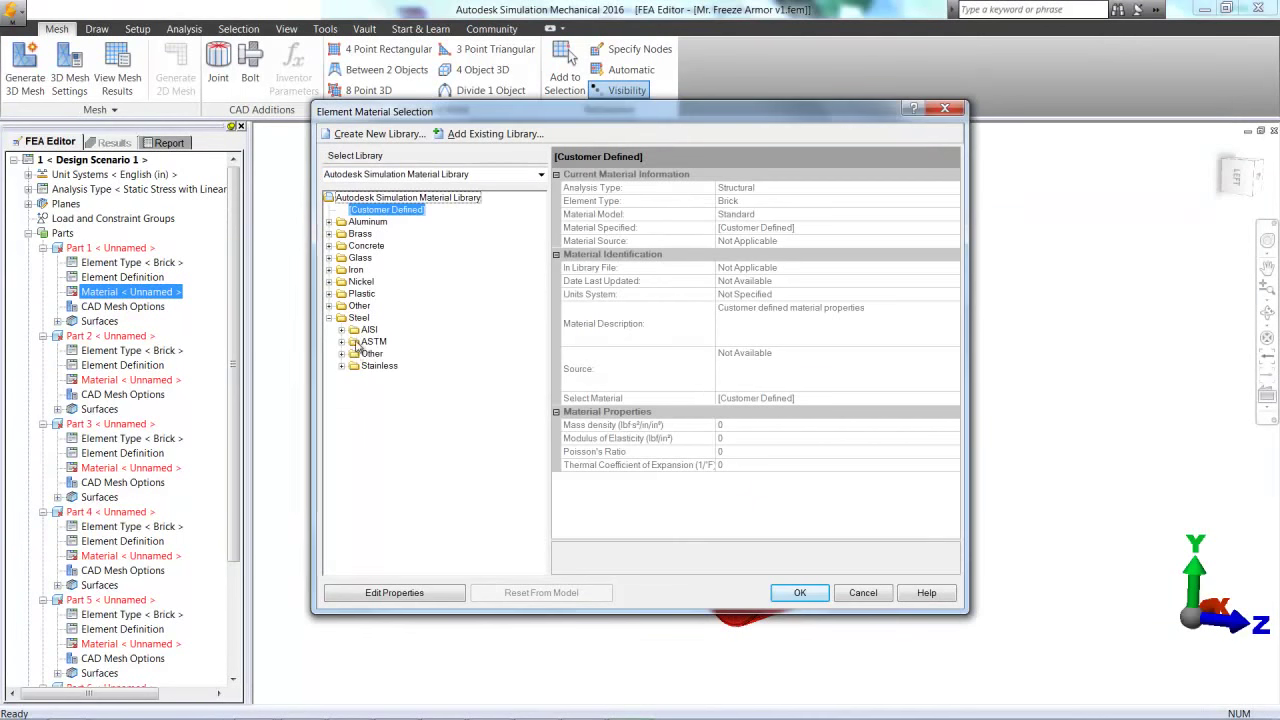
{"action": "left_click", "coordinate": [341, 342]}
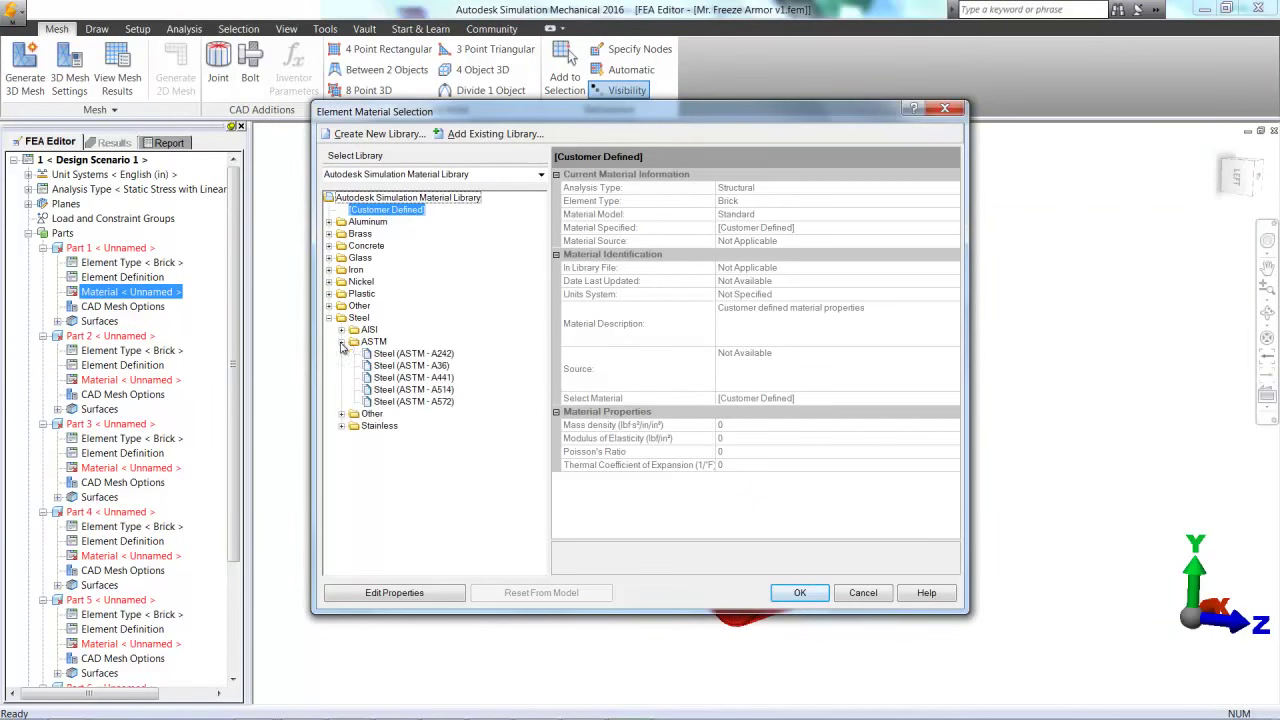
{"action": "left_click", "coordinate": [405, 366]}
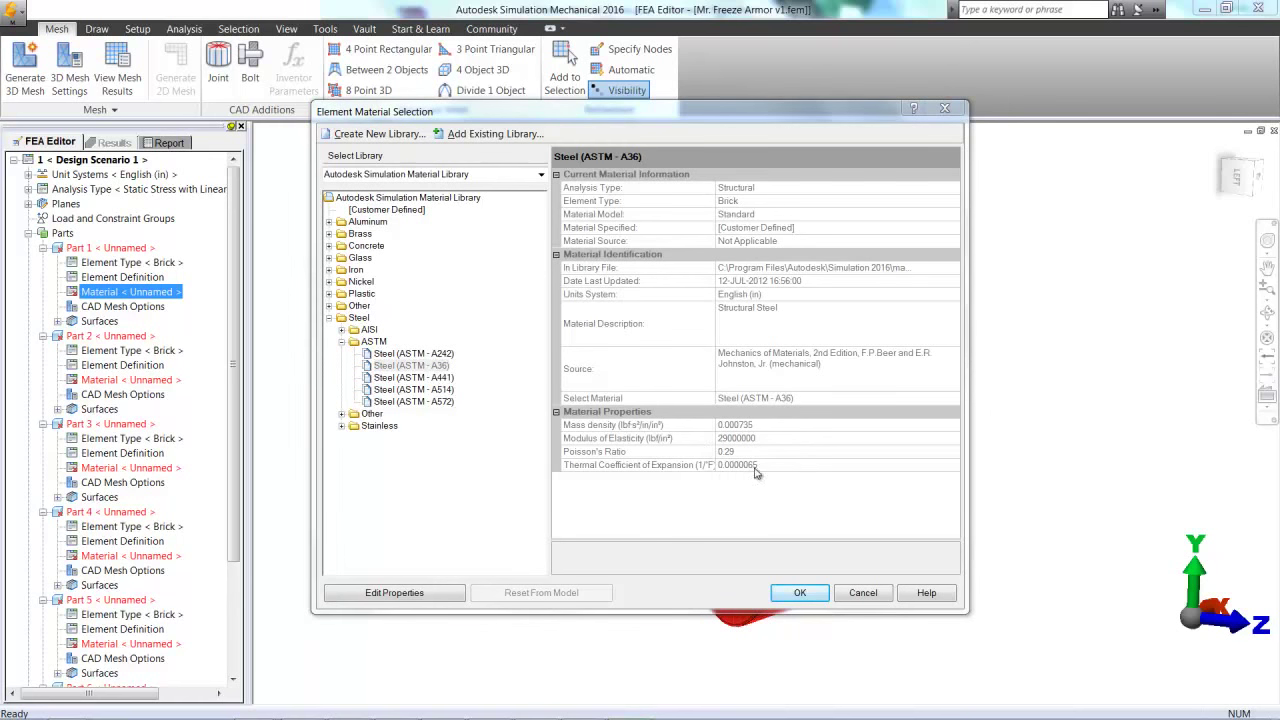
{"action": "left_click", "coordinate": [799, 594]}
Assign the glass-category material Kovarr Alloy (Glass and Ceramic Sealing Alloy) to Part 2, the domed helmet
{"action": "left_click", "coordinate": [113, 337]}
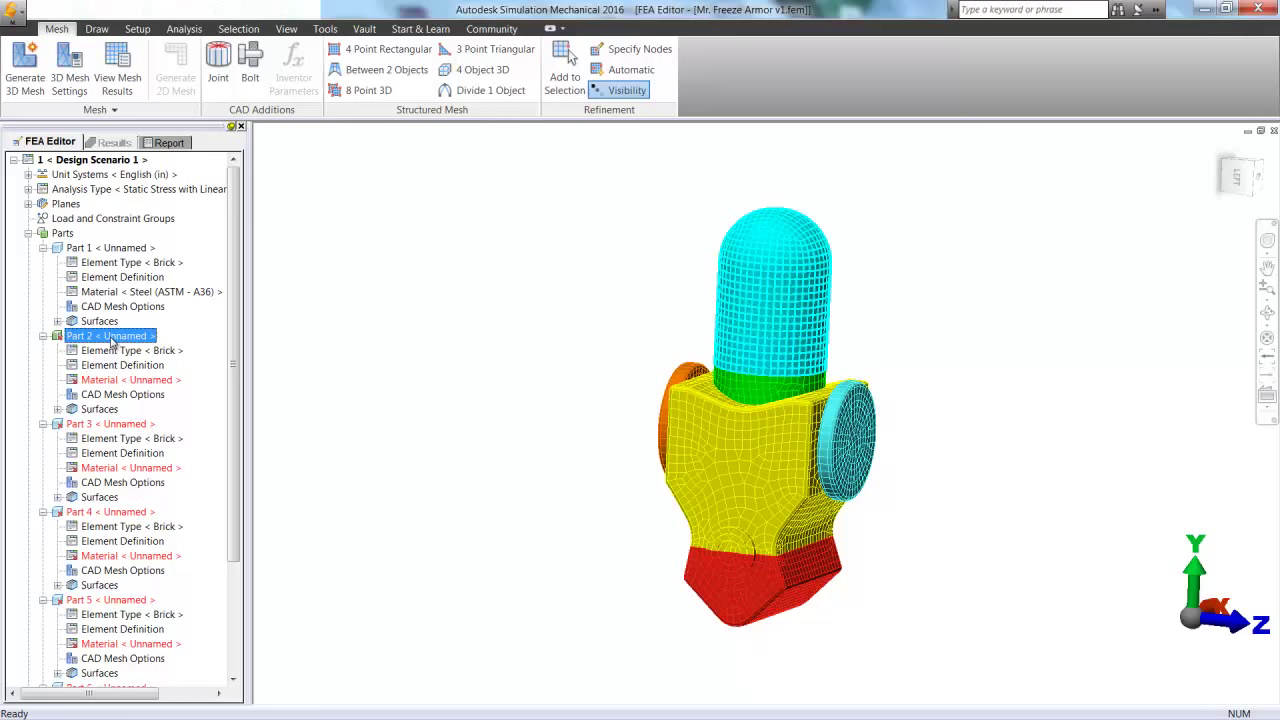
{"action": "right_click", "coordinate": [119, 382]}
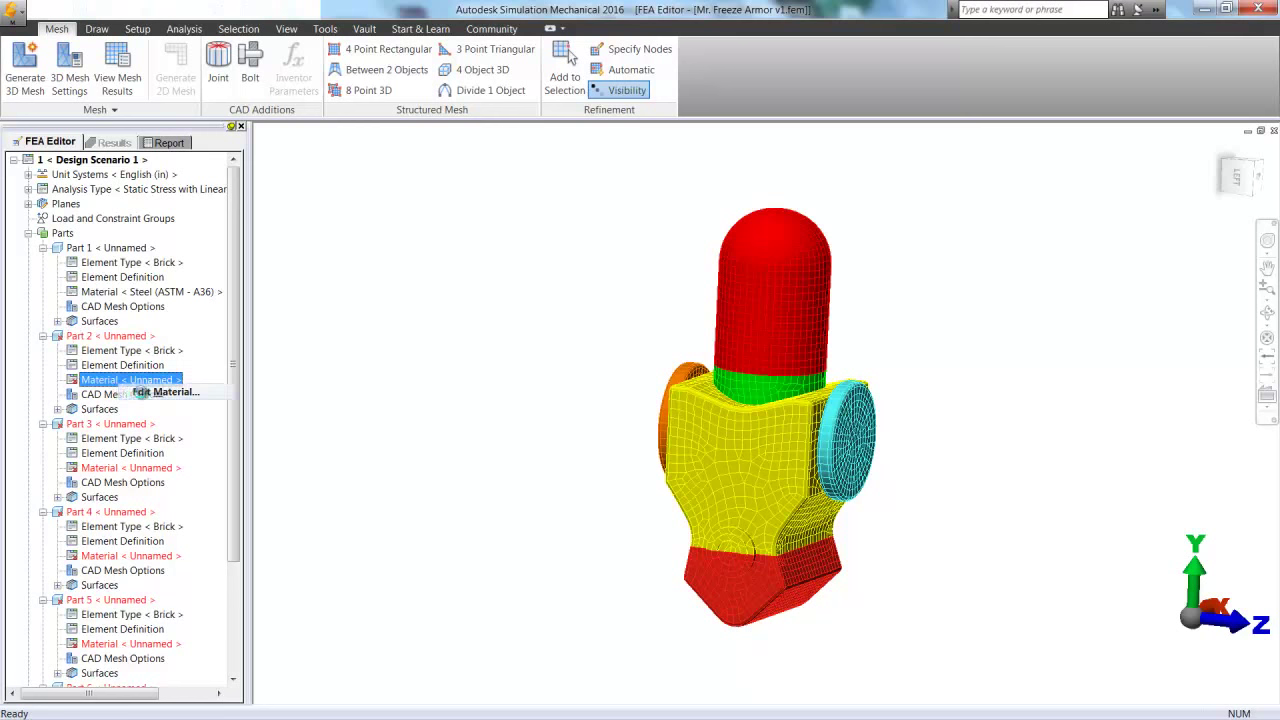
{"action": "left_click", "coordinate": [150, 392]}
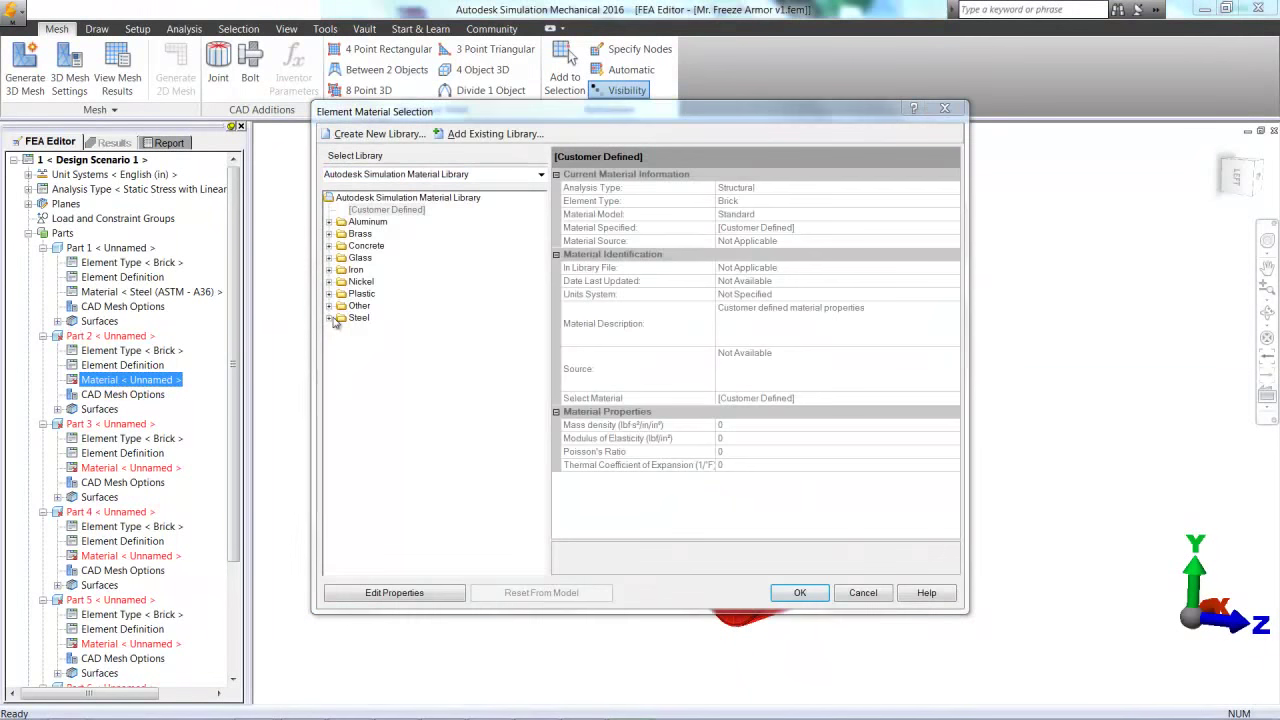
{"action": "left_click", "coordinate": [329, 258]}
{"action": "left_click", "coordinate": [390, 270]}
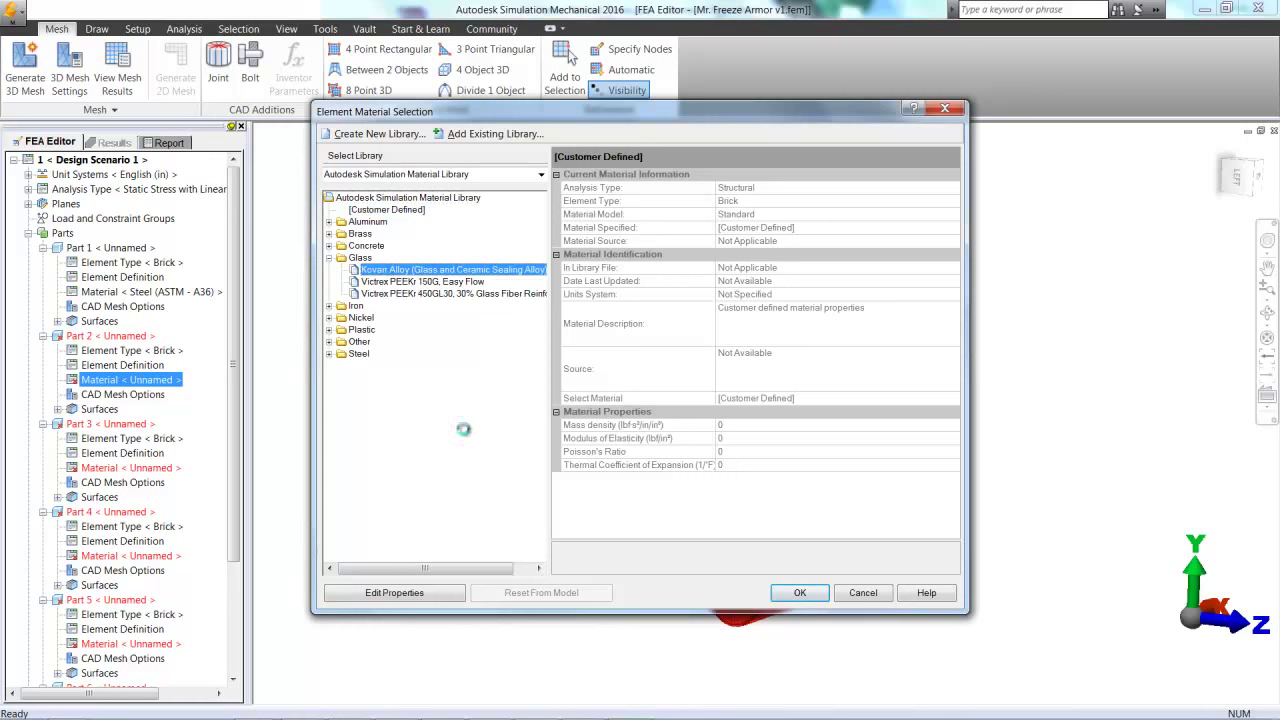
{"action": "left_click", "coordinate": [800, 593]}
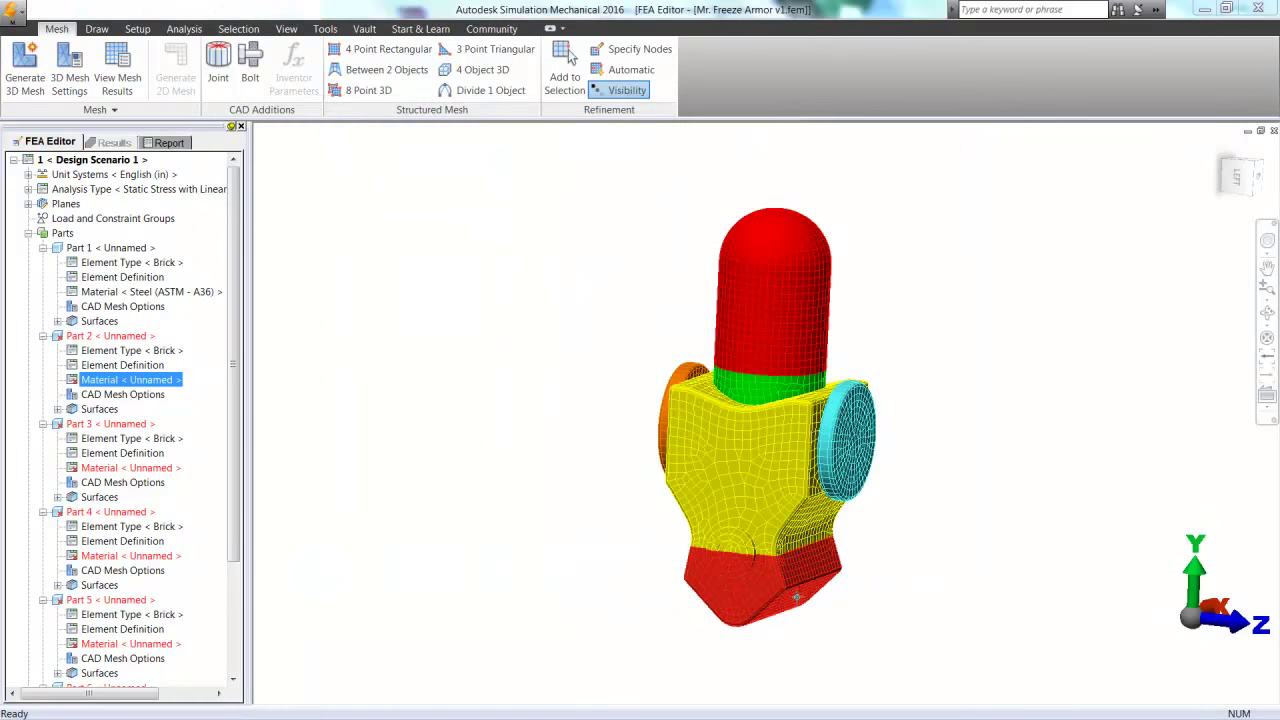
Identify the side discs, Parts 4 and 5, in the model and assign Aluminum 6061-O to both together
{"action": "left_click", "coordinate": [105, 424]}
{"action": "left_click", "coordinate": [122, 512]}
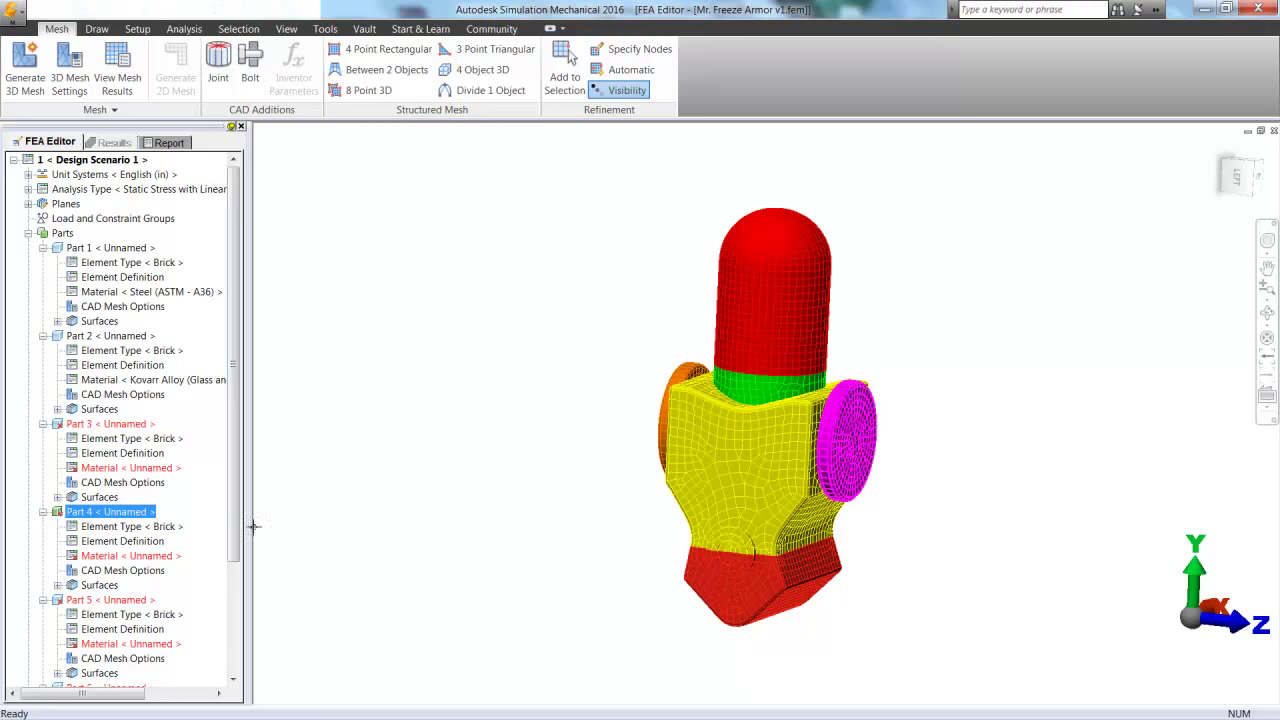
{"action": "left_click", "coordinate": [338, 531]}
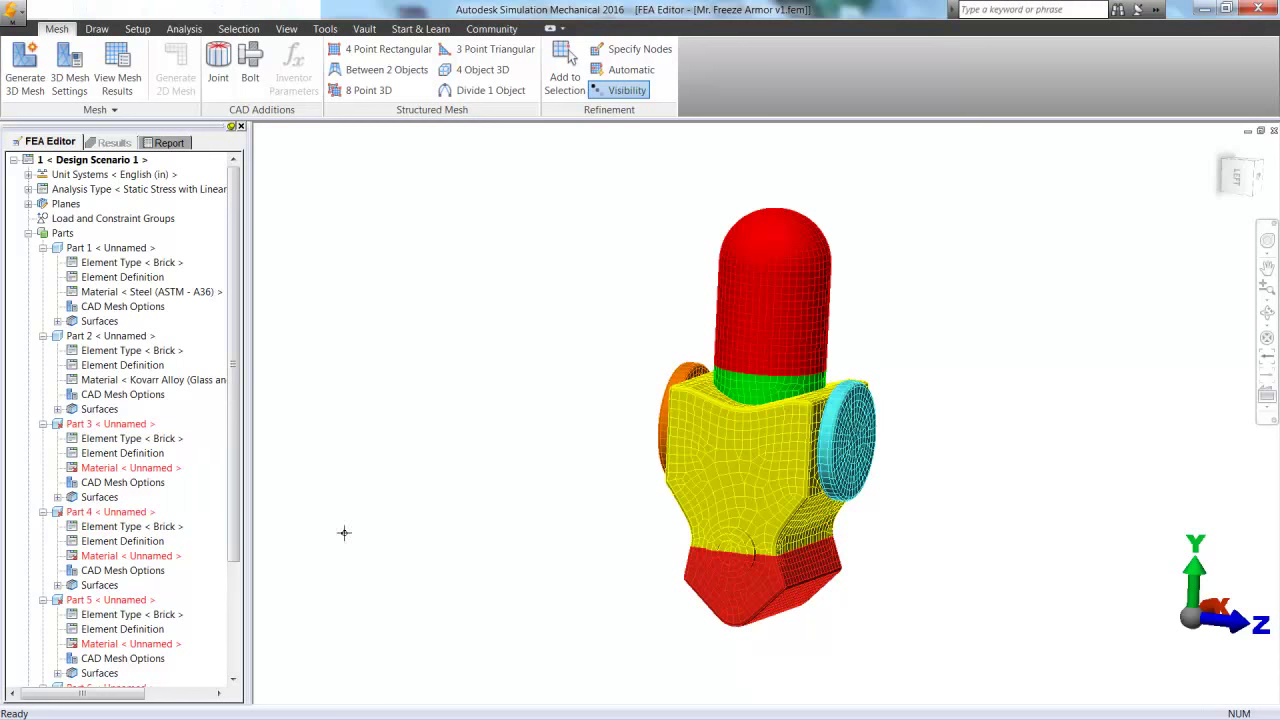
{"action": "left_click", "coordinate": [128, 601]}
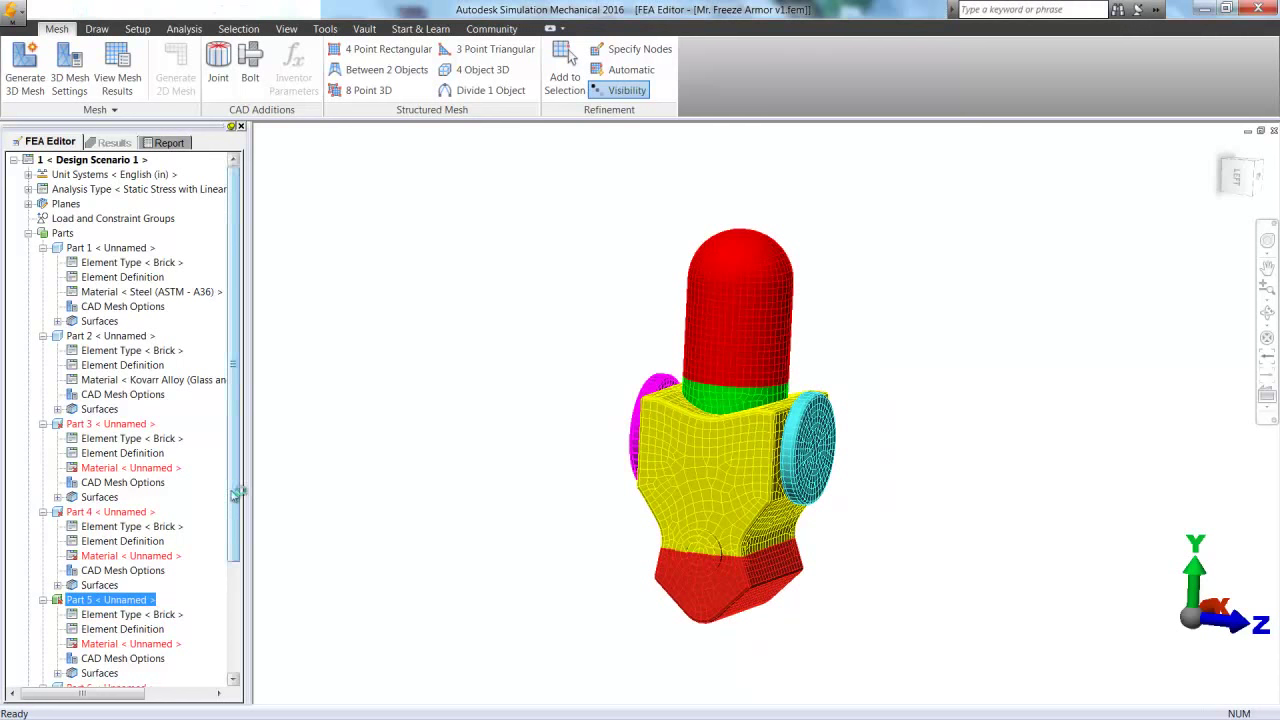
{"action": "scroll", "coordinate": [238, 492], "scroll_direction": "down", "scroll_amount": 3}
{"action": "left_click", "coordinate": [115, 439]}
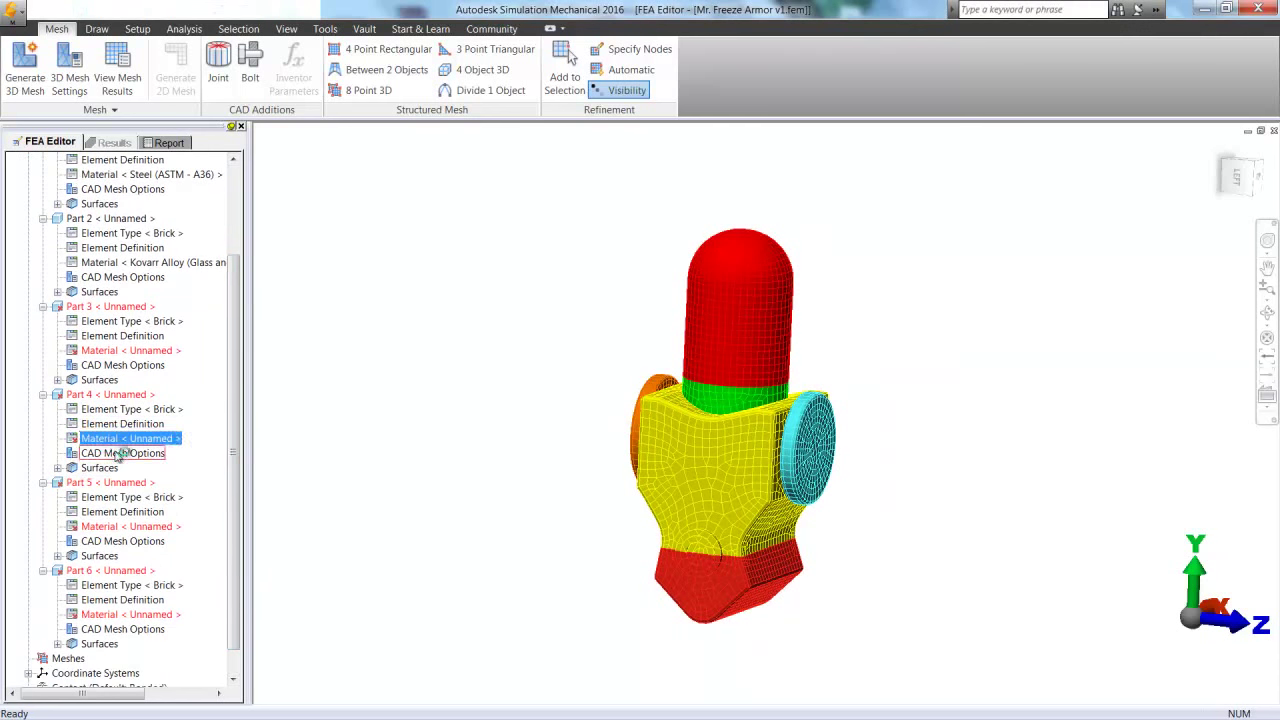
{"action": "left_click", "coordinate": [129, 526], "text": "ctrl"}
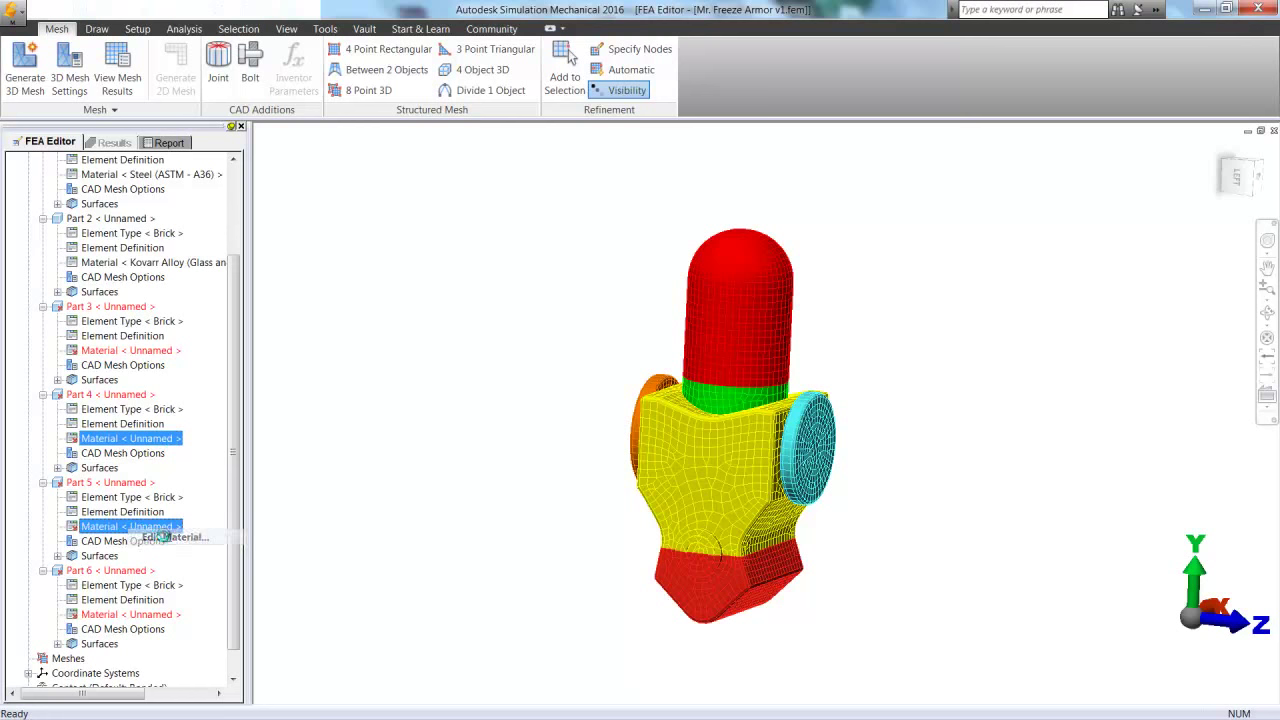
{"action": "left_click", "coordinate": [165, 537]}
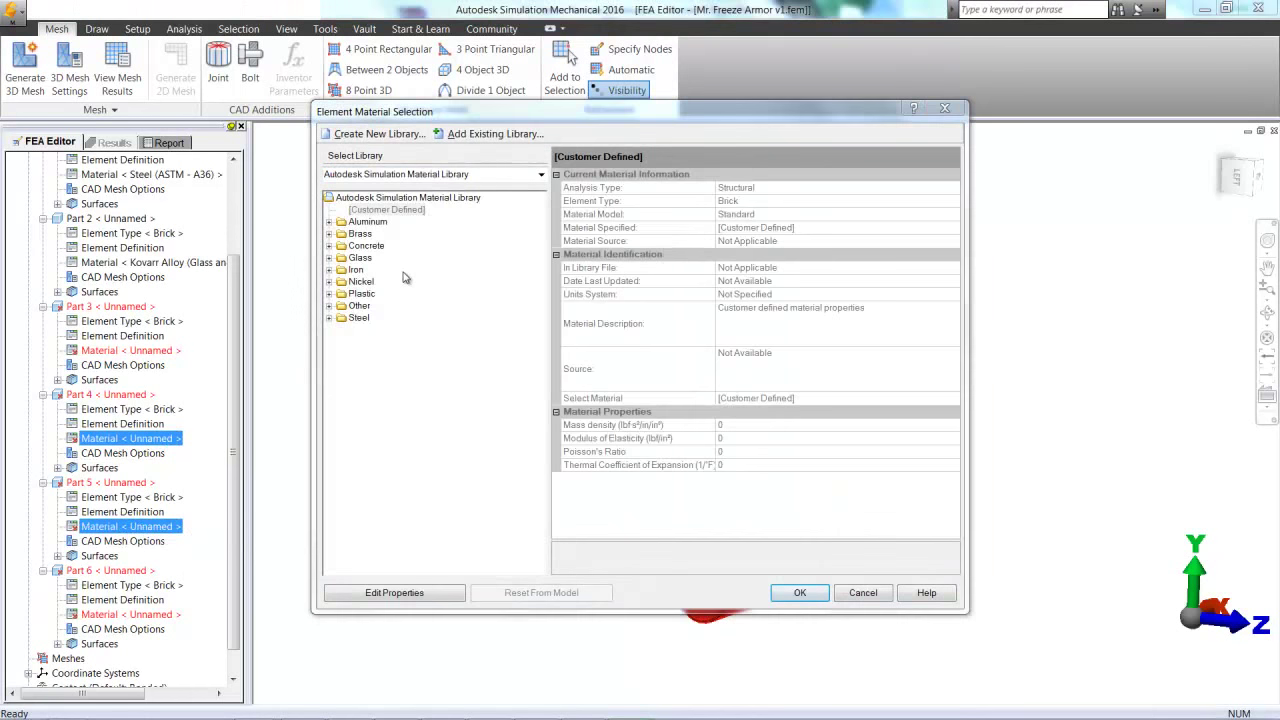
{"action": "left_click", "coordinate": [330, 222]}
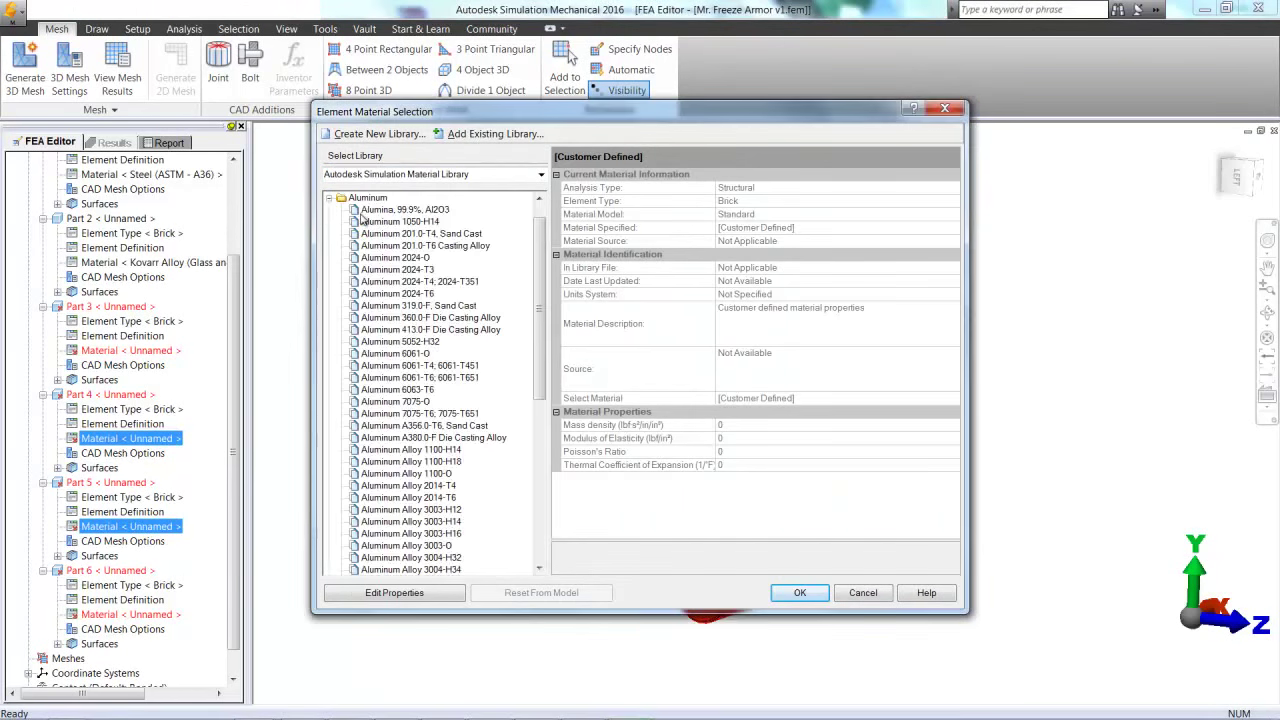
{"action": "left_click", "coordinate": [405, 341]}
{"action": "left_click", "coordinate": [409, 353]}
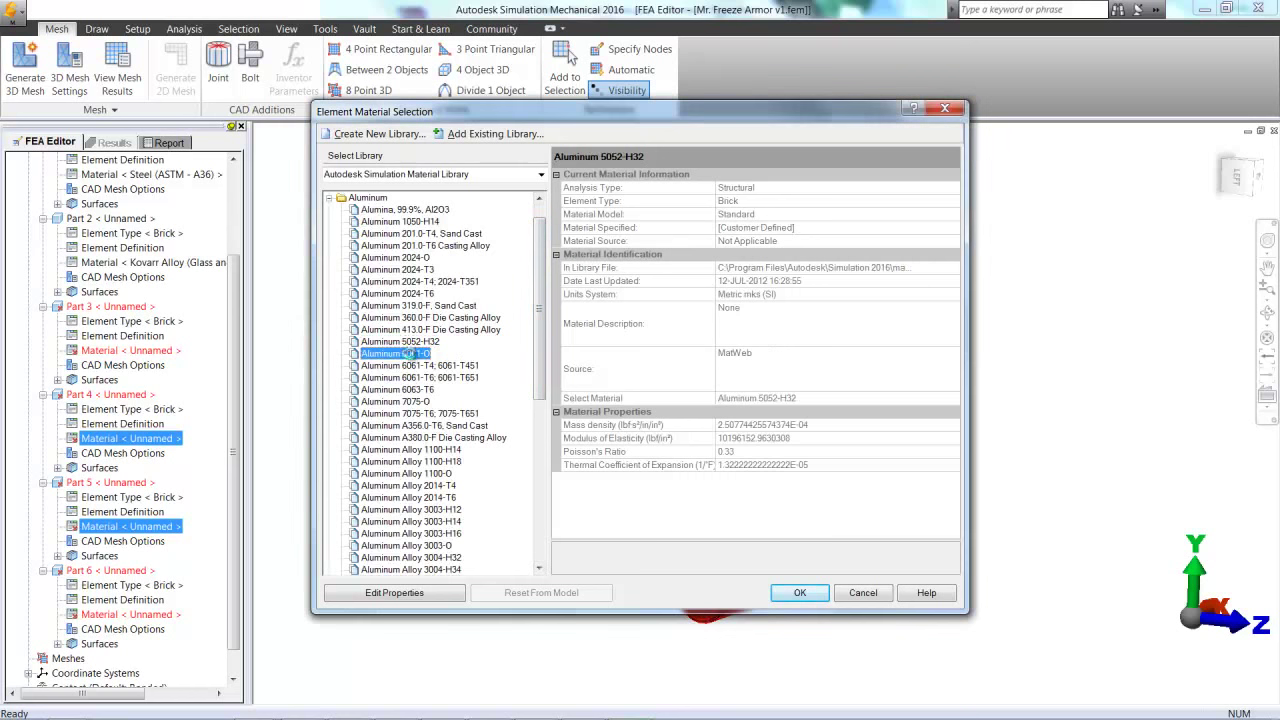
{"action": "left_click", "coordinate": [803, 598]}
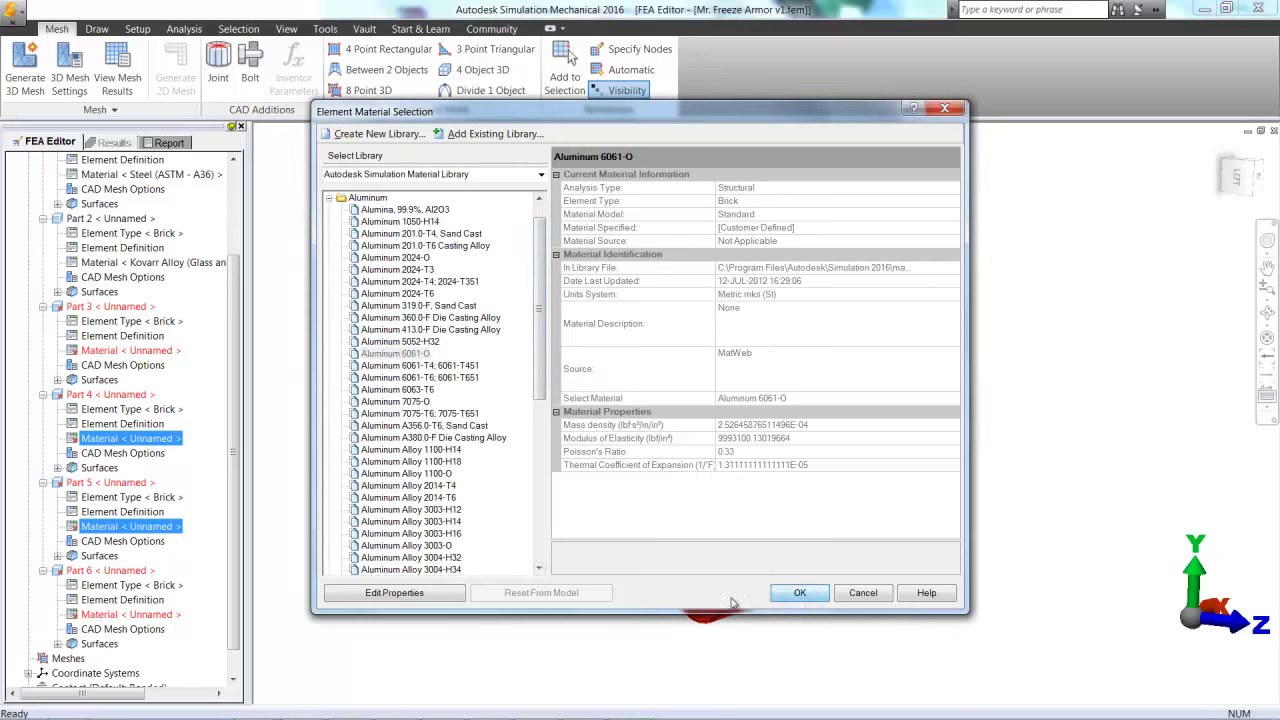
Assign Titanium, Ti from the library's other metals to Parts 3 and 6 together
{"action": "left_click", "coordinate": [130, 350]}
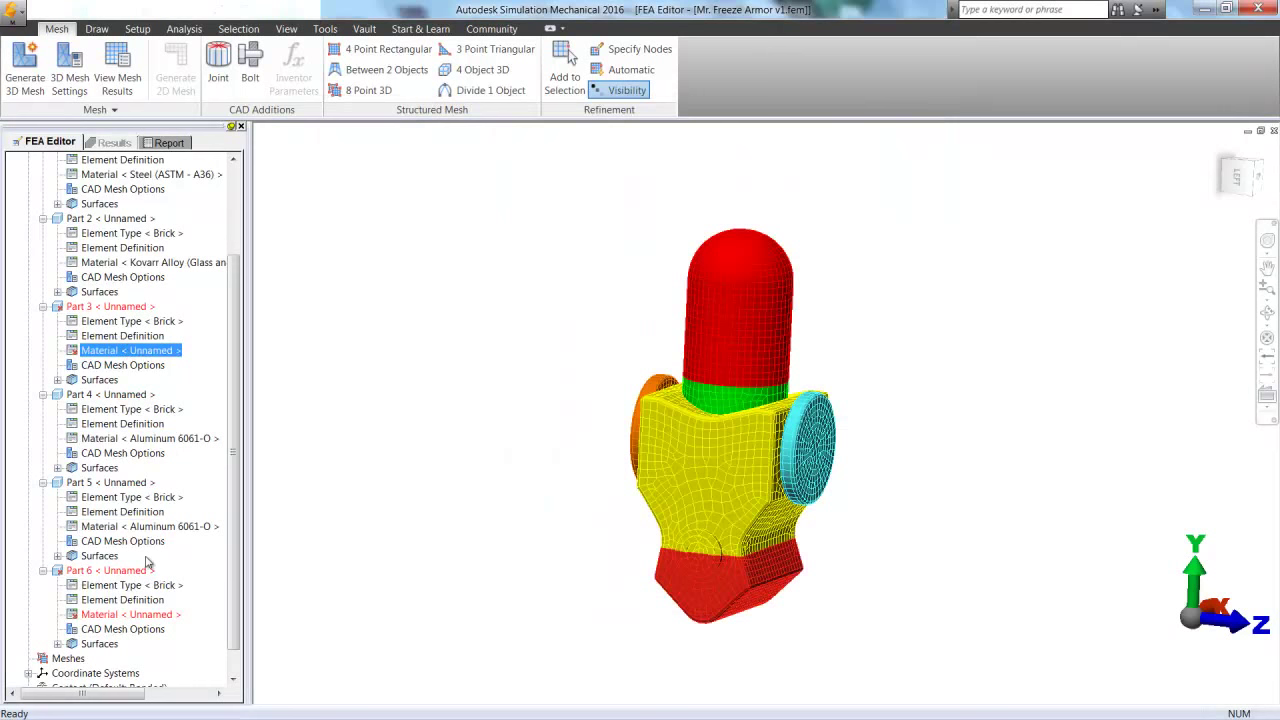
{"action": "left_click", "coordinate": [140, 614], "text": "ctrl"}
{"action": "right_click", "coordinate": [142, 615]}
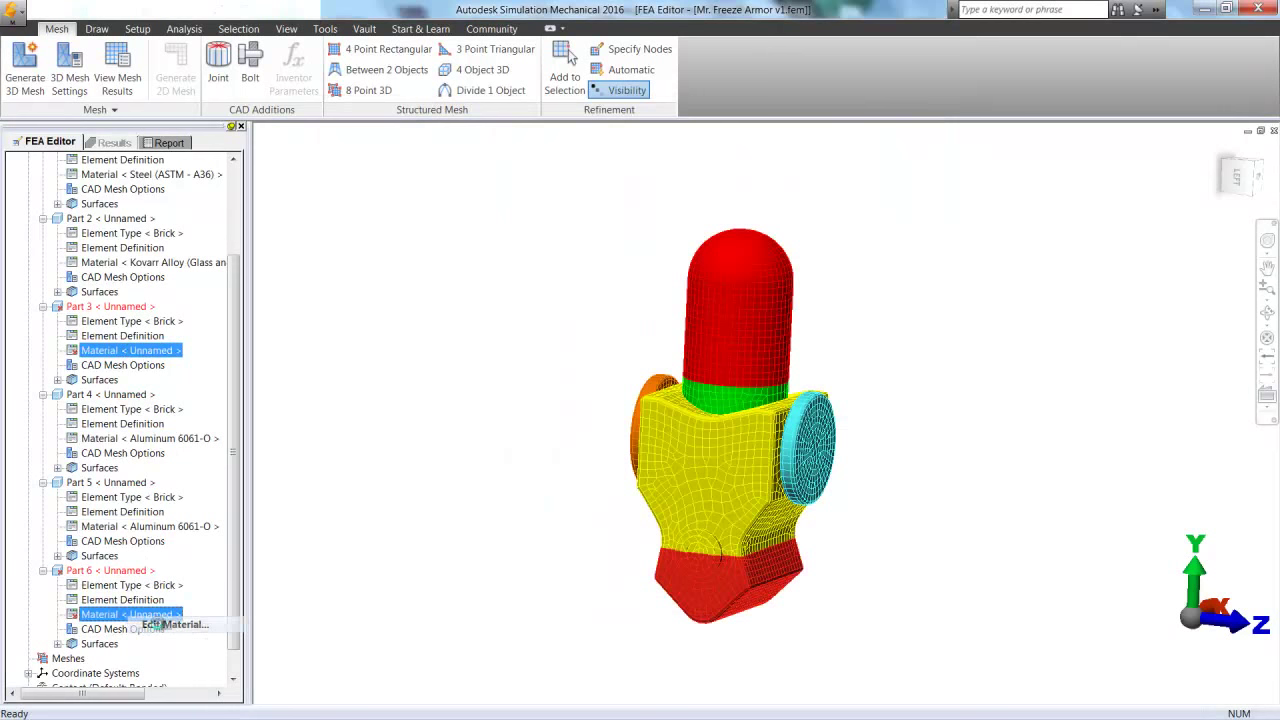
{"action": "left_click", "coordinate": [160, 624]}
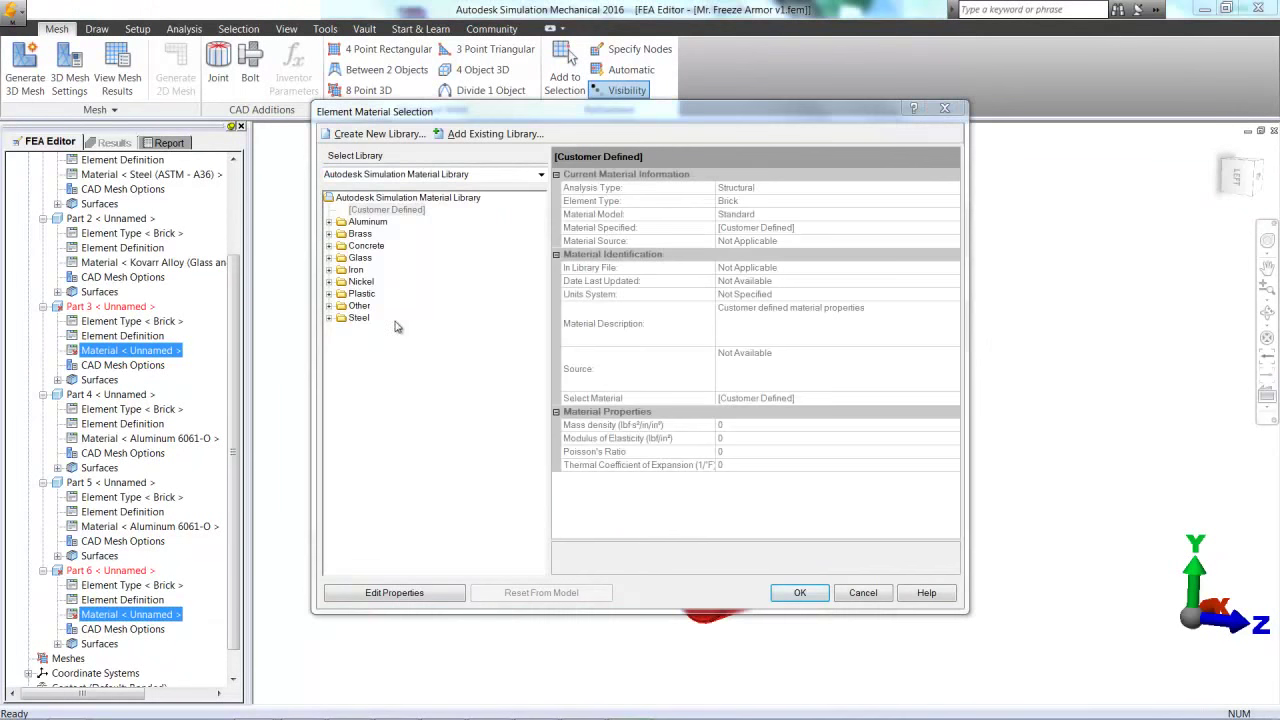
{"action": "left_click", "coordinate": [329, 305]}
{"action": "left_click", "coordinate": [341, 327]}
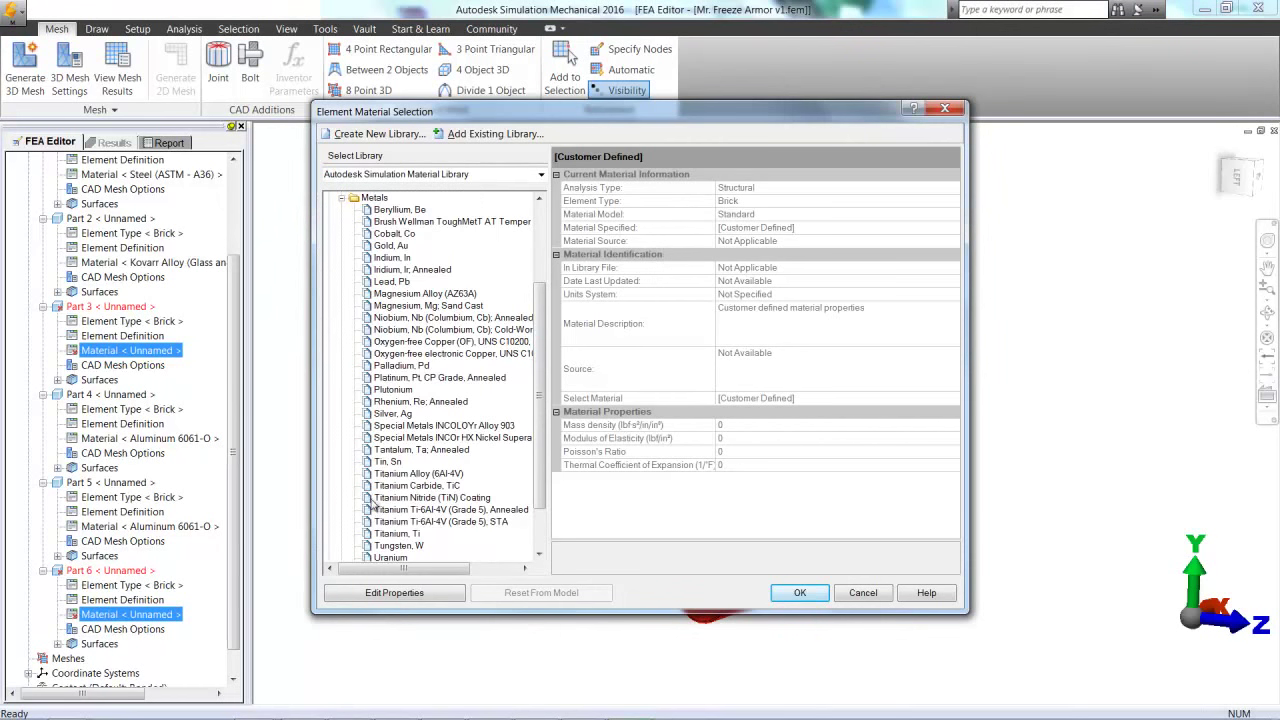
{"action": "left_click", "coordinate": [396, 533]}
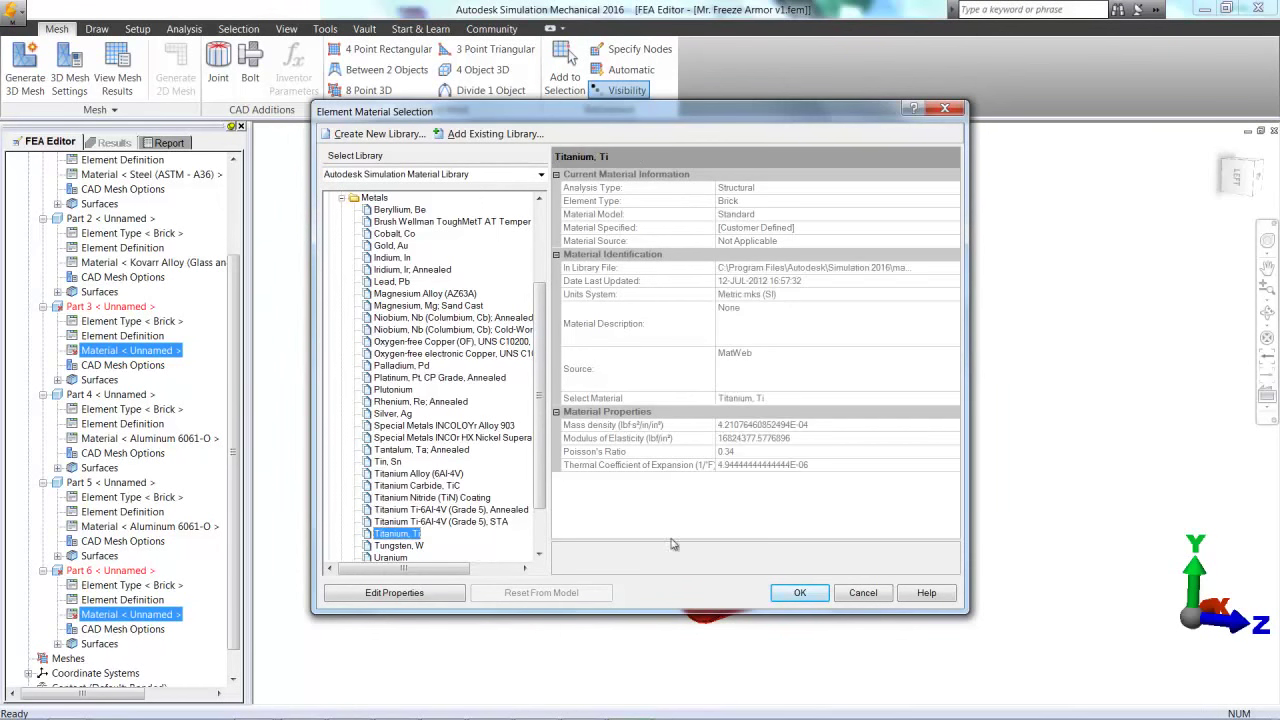
{"action": "left_click", "coordinate": [799, 592]}
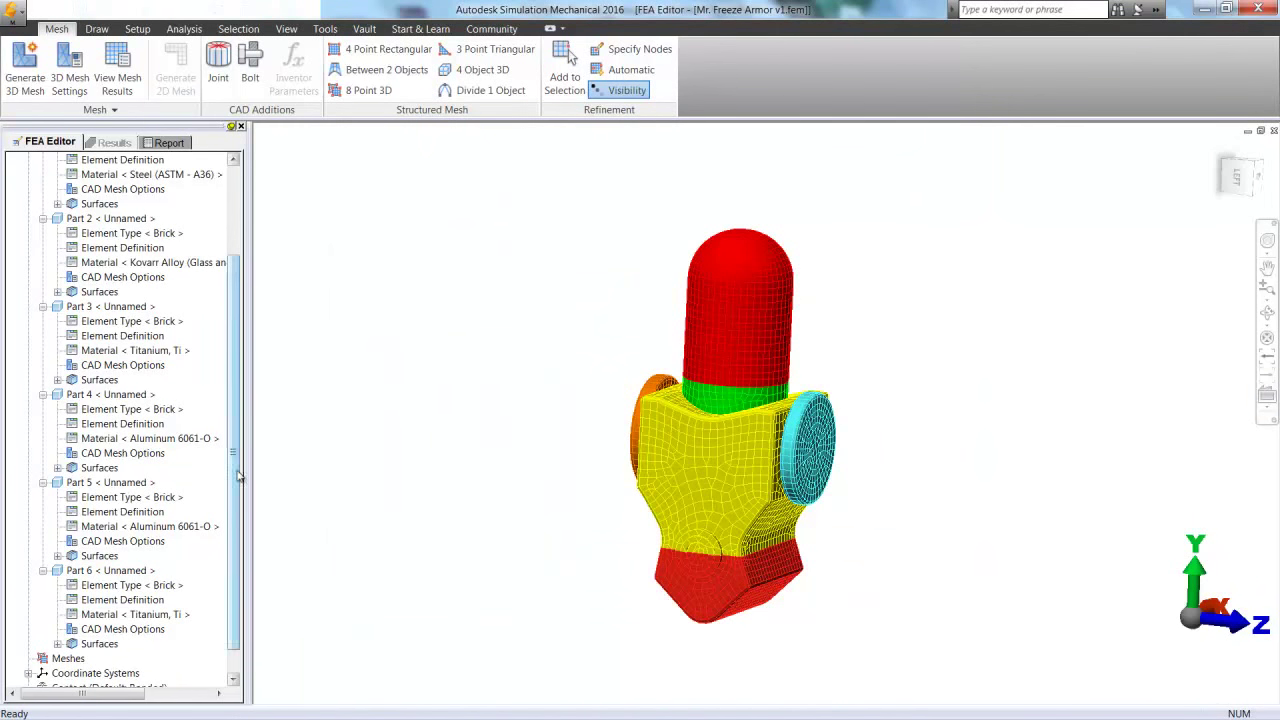
Apply a Fixed general constraint to the two sloped underside surfaces of the red bottom part
{"action": "left_click_drag", "start_coordinate": [237, 478], "coordinate": [237, 362]}
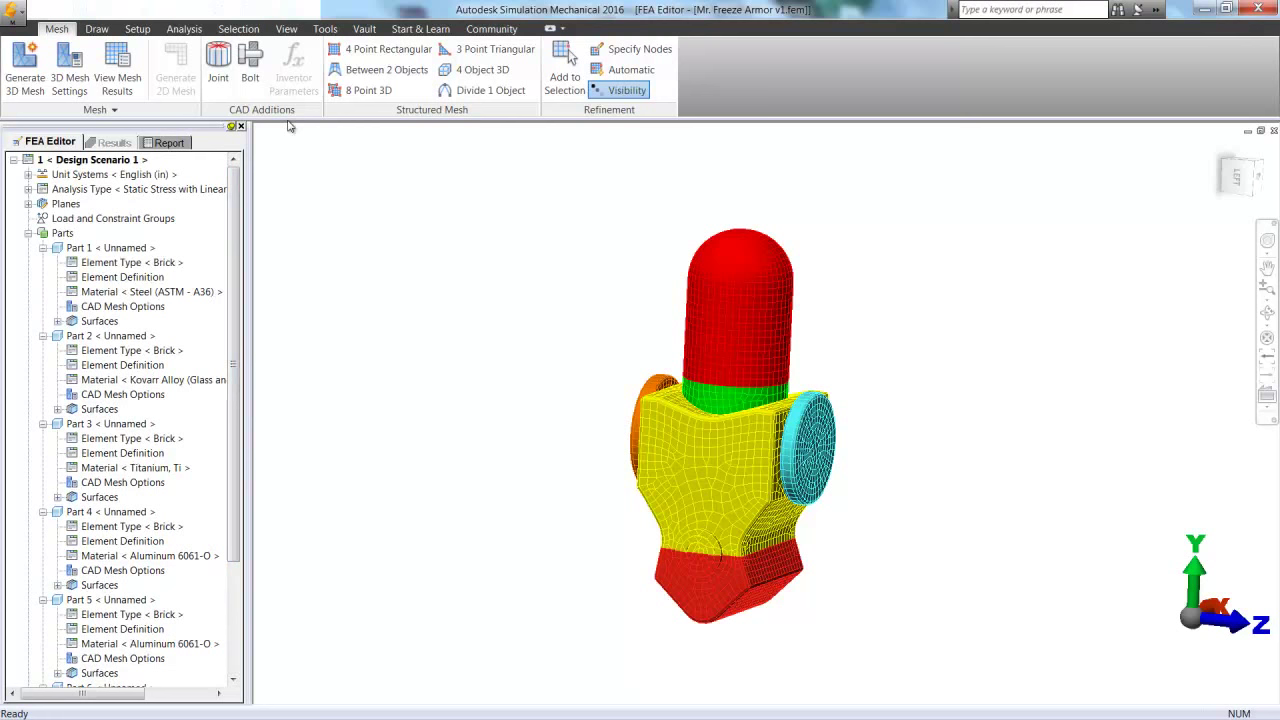
{"action": "left_click", "coordinate": [1267, 313]}
{"action": "left_click_drag", "start_coordinate": [923, 489], "coordinate": [878, 390]}
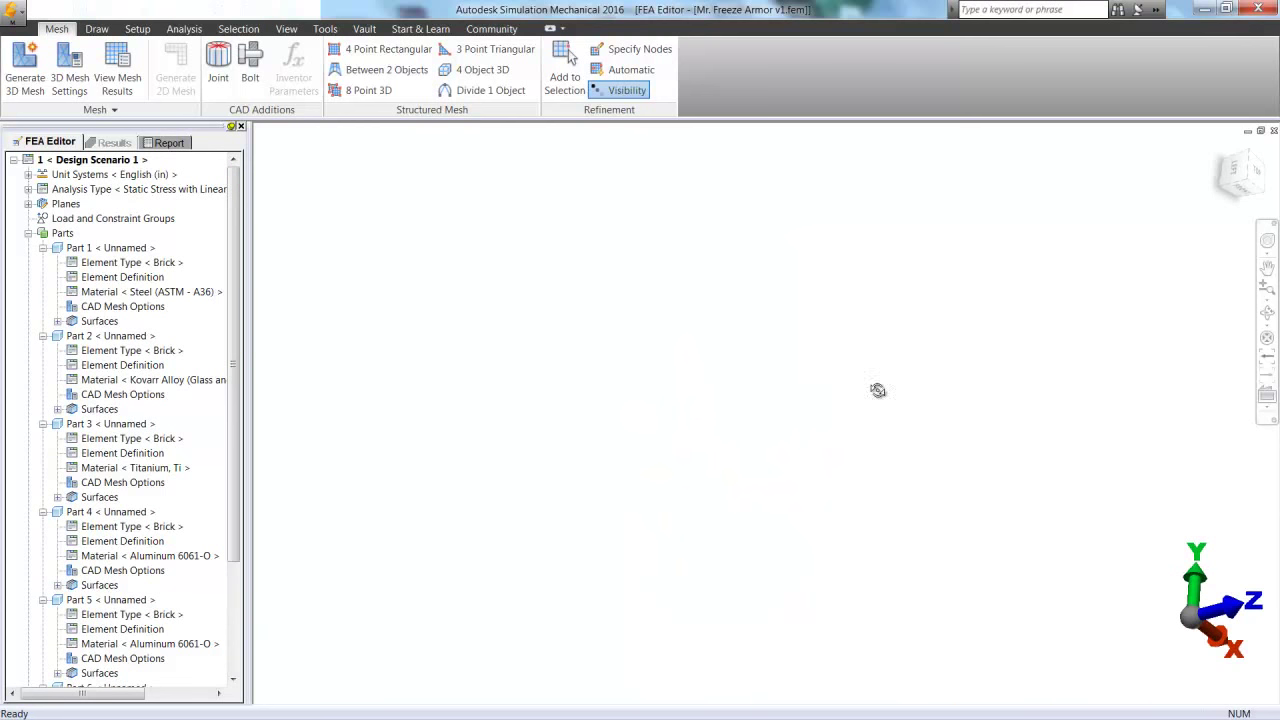
{"action": "left_click", "coordinate": [1245, 182]}
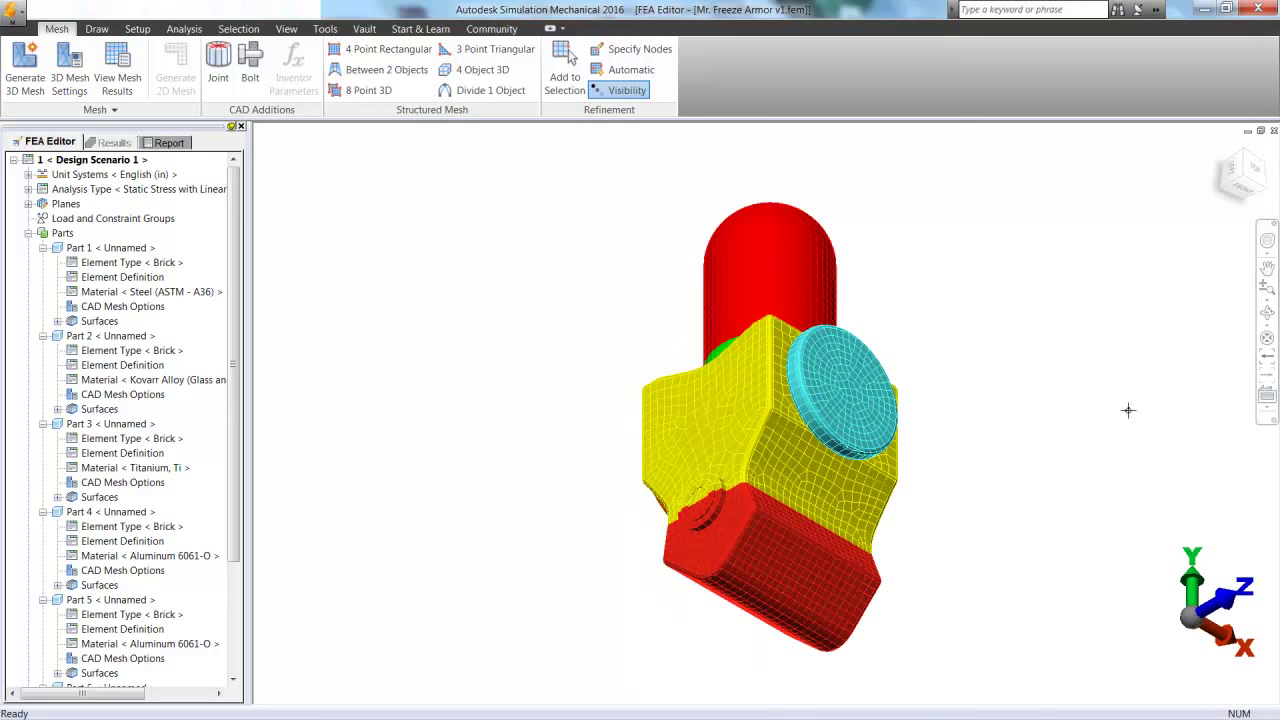
{"action": "left_click", "coordinate": [818, 600]}
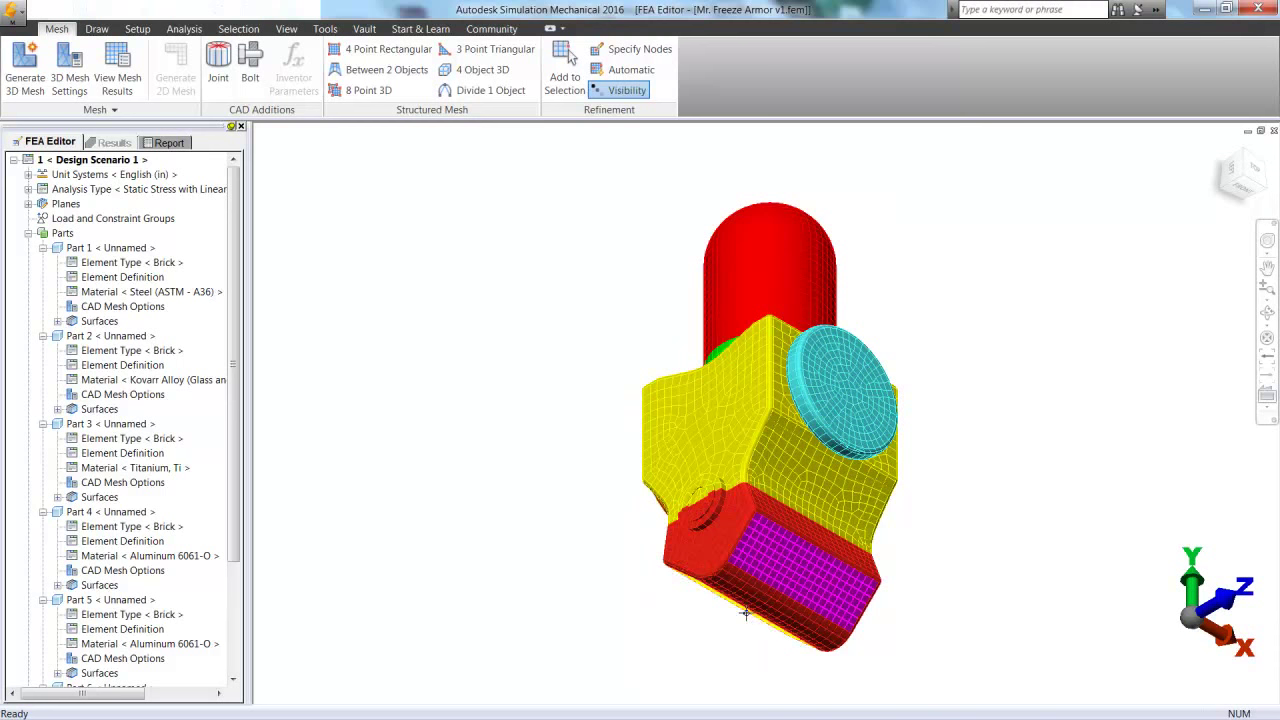
{"action": "left_click", "coordinate": [1268, 338]}
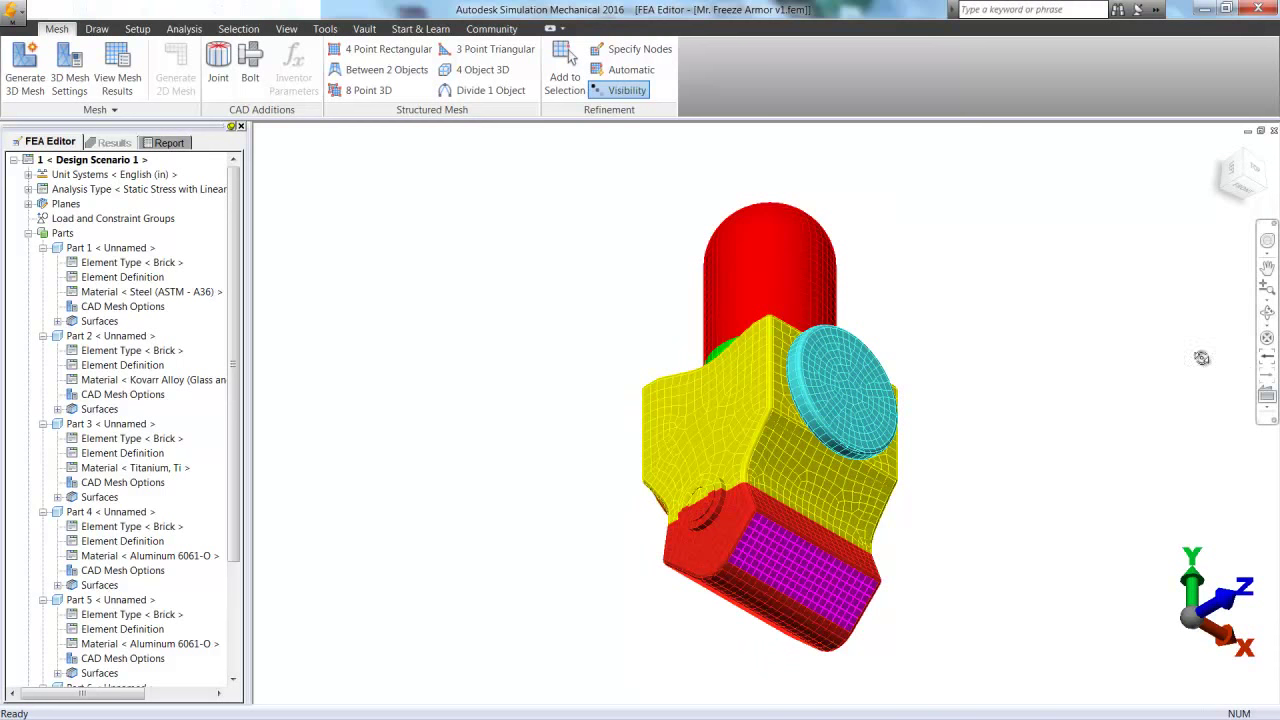
{"action": "left_click_drag", "start_coordinate": [880, 520], "coordinate": [811, 549]}
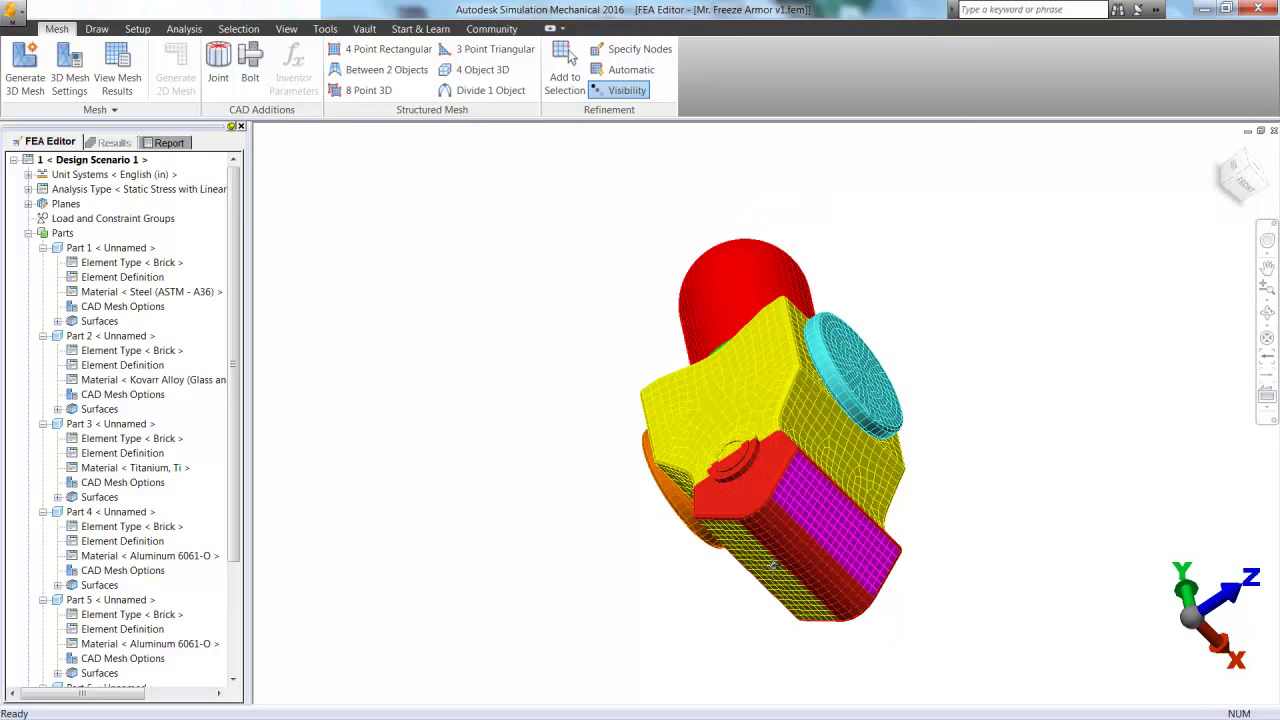
{"action": "left_click", "coordinate": [773, 566], "text": "ctrl"}
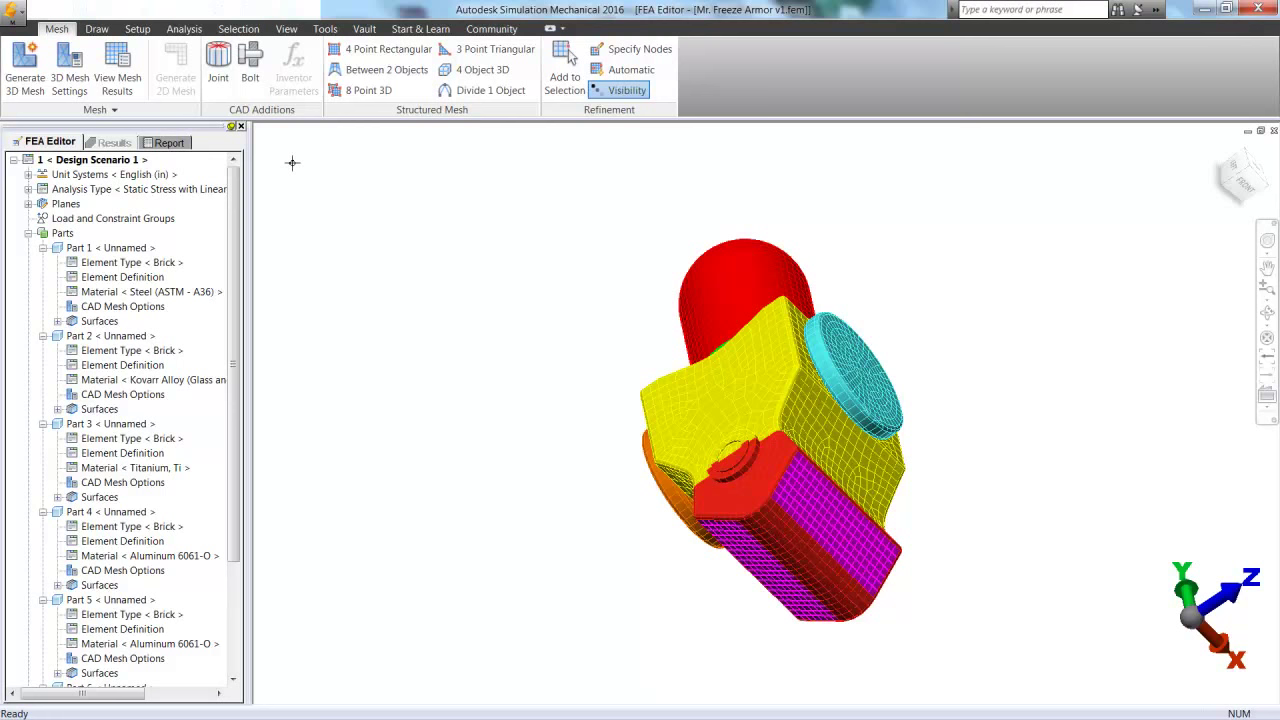
{"action": "left_click", "coordinate": [138, 29]}
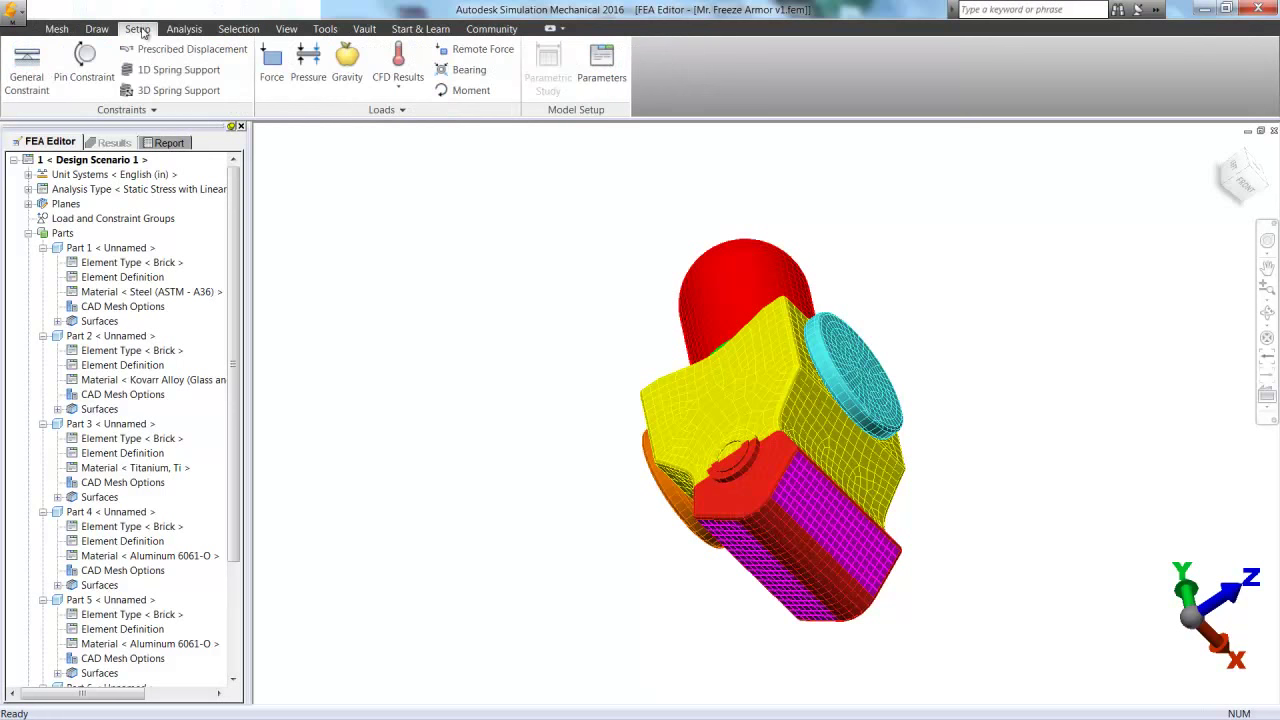
{"action": "left_click", "coordinate": [27, 62]}
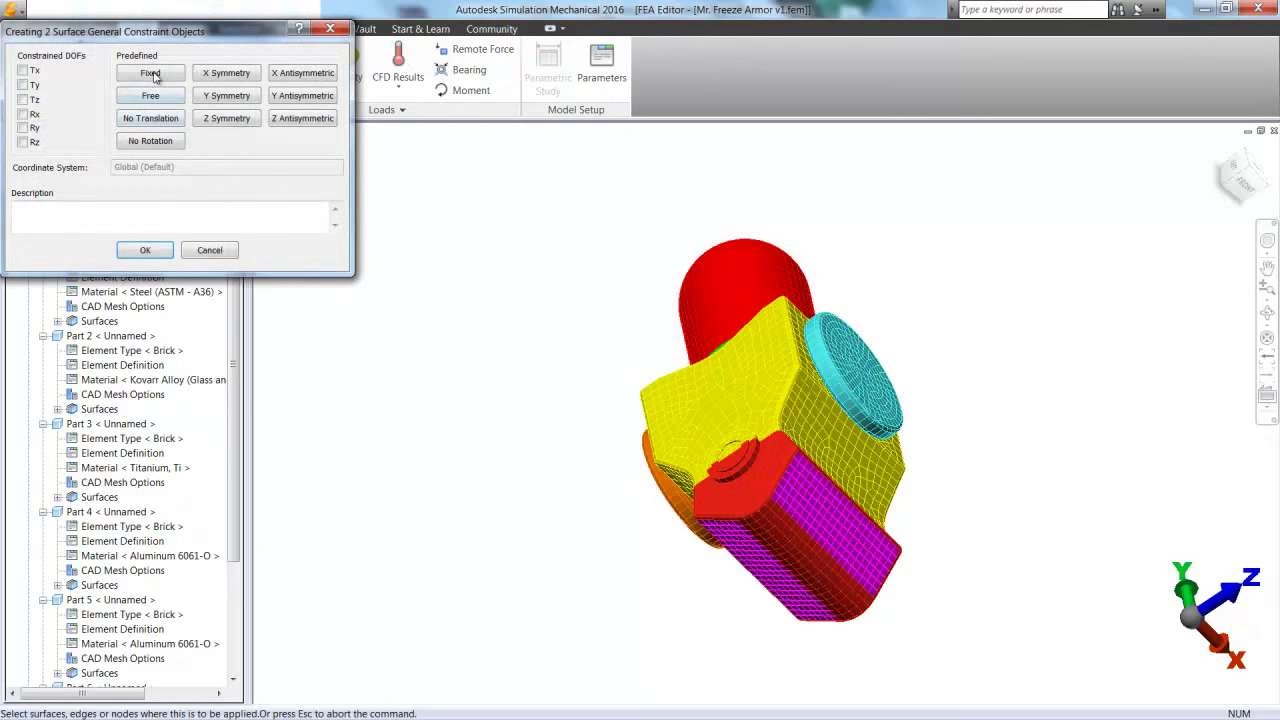
{"action": "left_click", "coordinate": [150, 73]}
{"action": "left_click", "coordinate": [145, 250]}
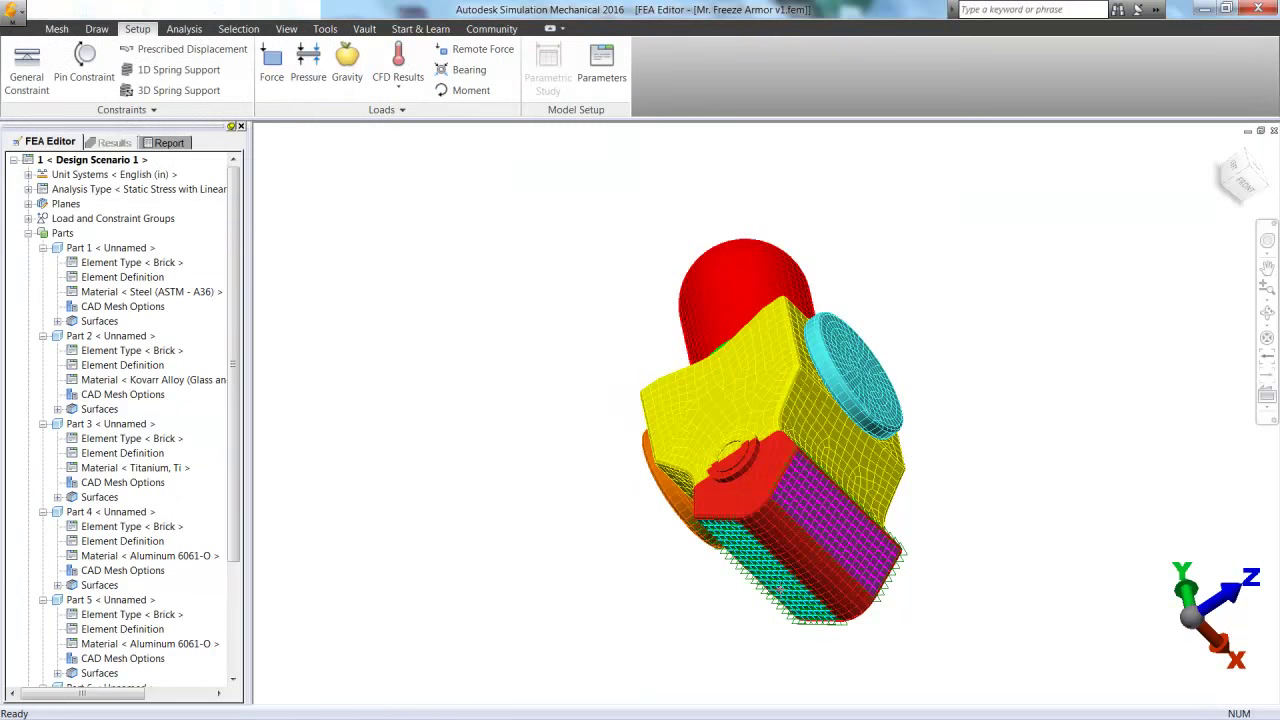
{"action": "left_click", "coordinate": [540, 569]}
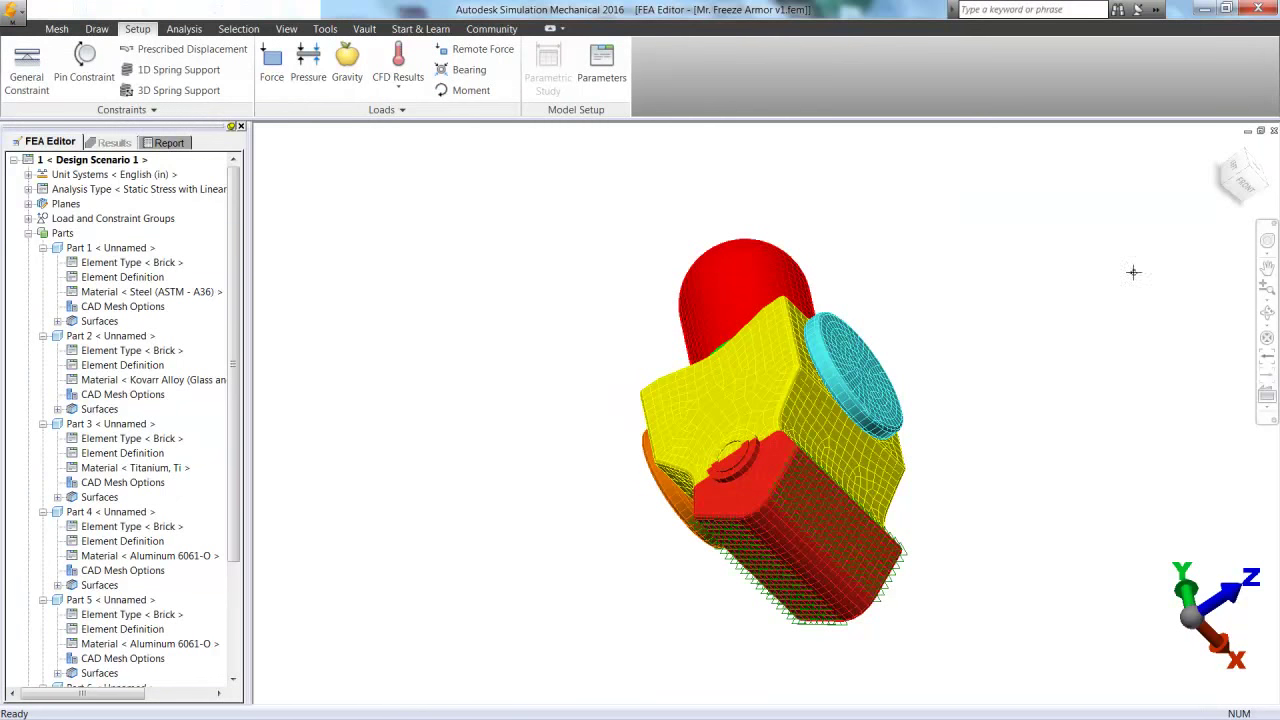
Set the temperature source to an Autodesk CFD file and load the design study Mr. Freeze Iges.cfdst
{"action": "left_click", "coordinate": [1247, 155]}
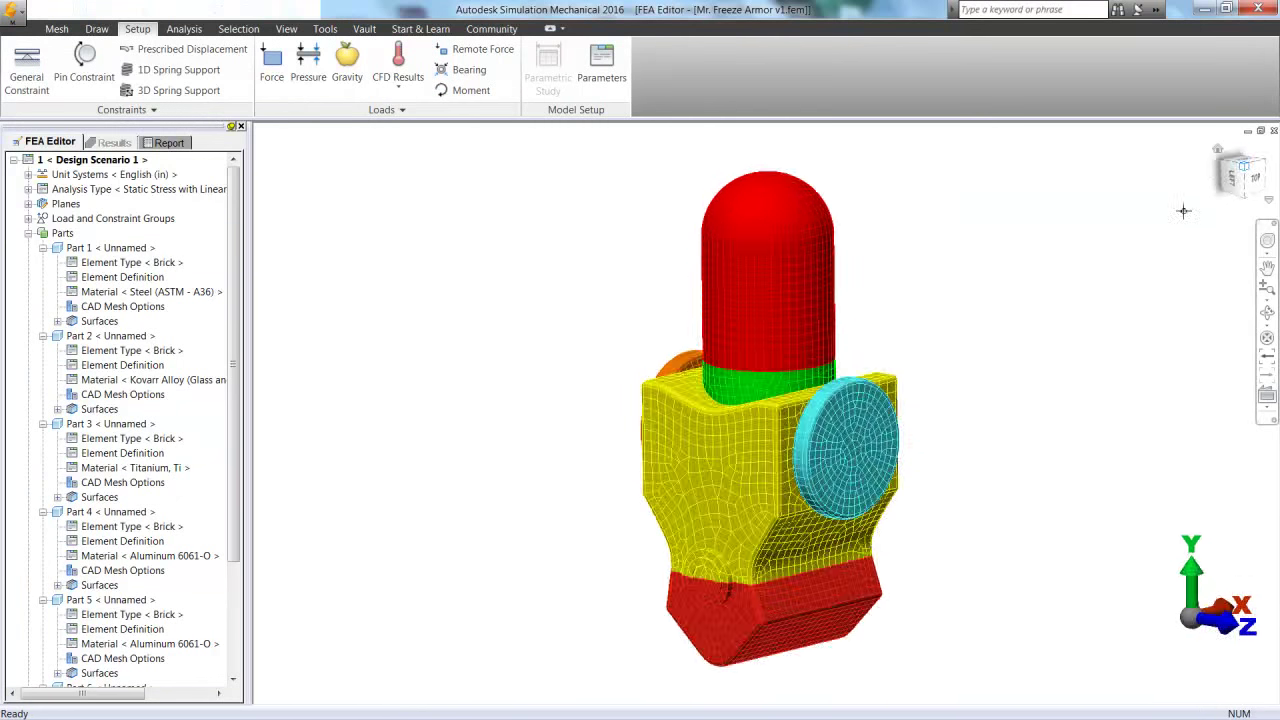
{"action": "left_click", "coordinate": [399, 80]}
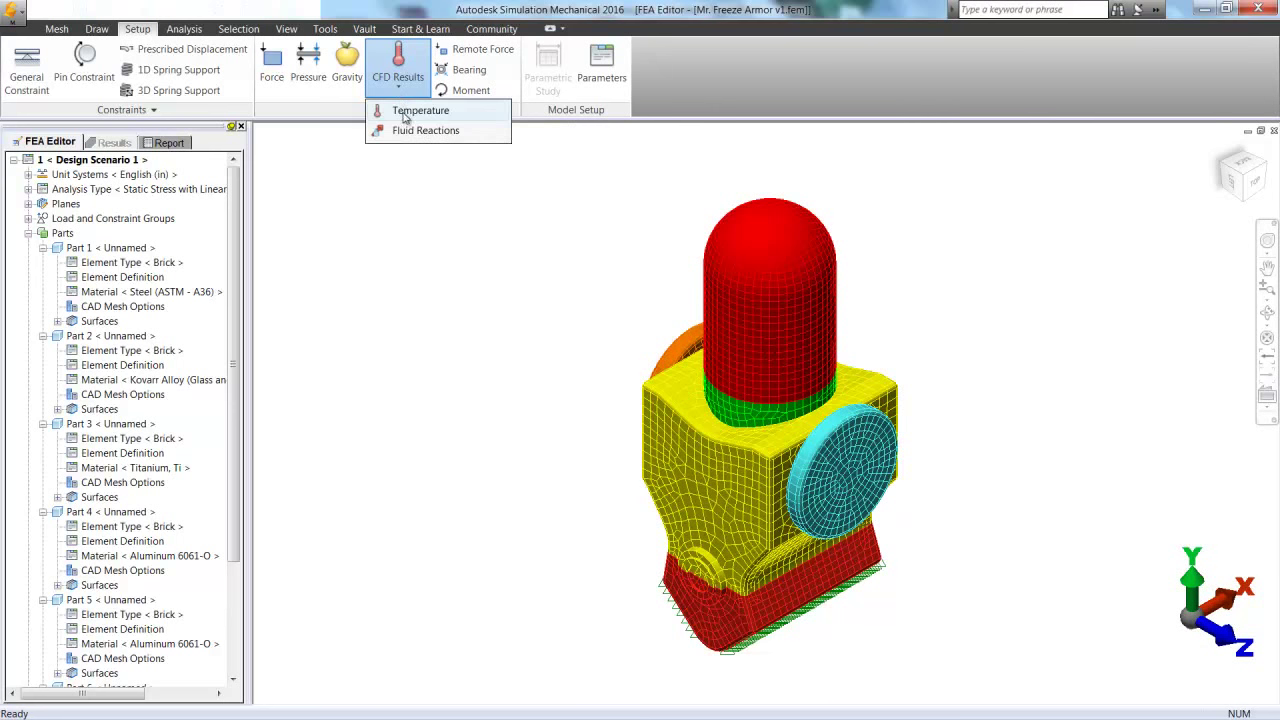
{"action": "left_click", "coordinate": [405, 113]}
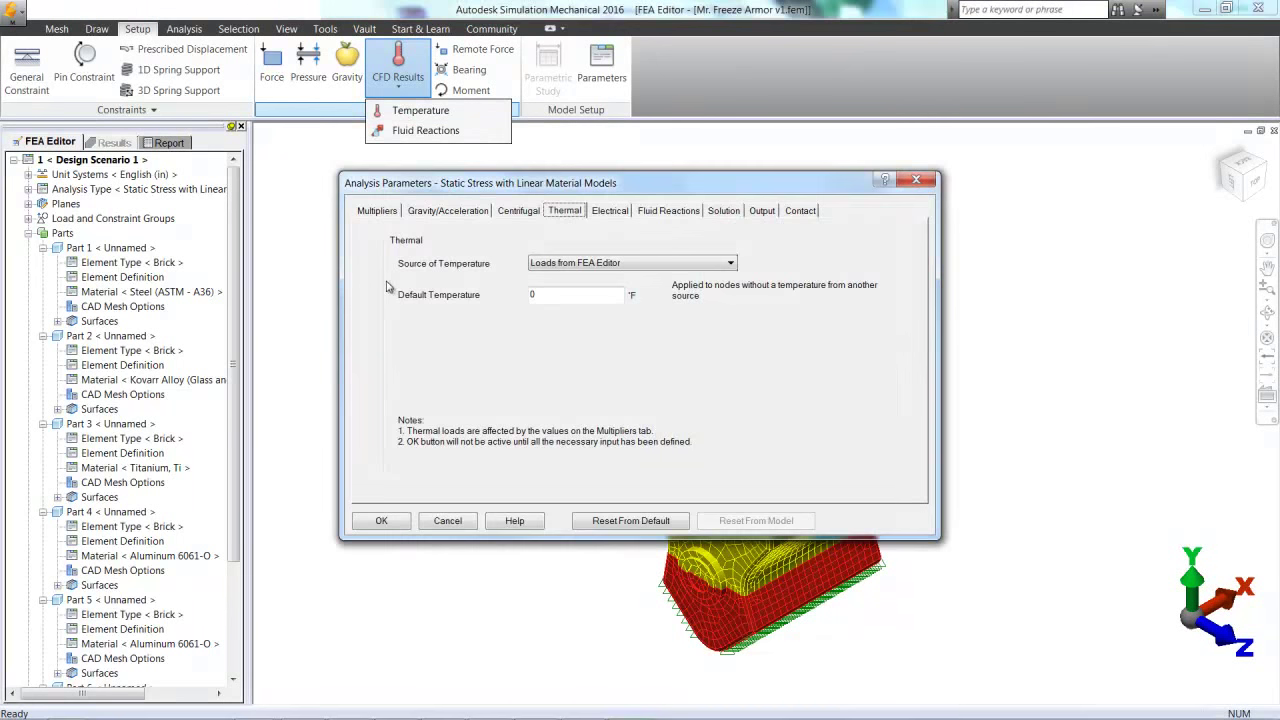
{"action": "left_click", "coordinate": [605, 263]}
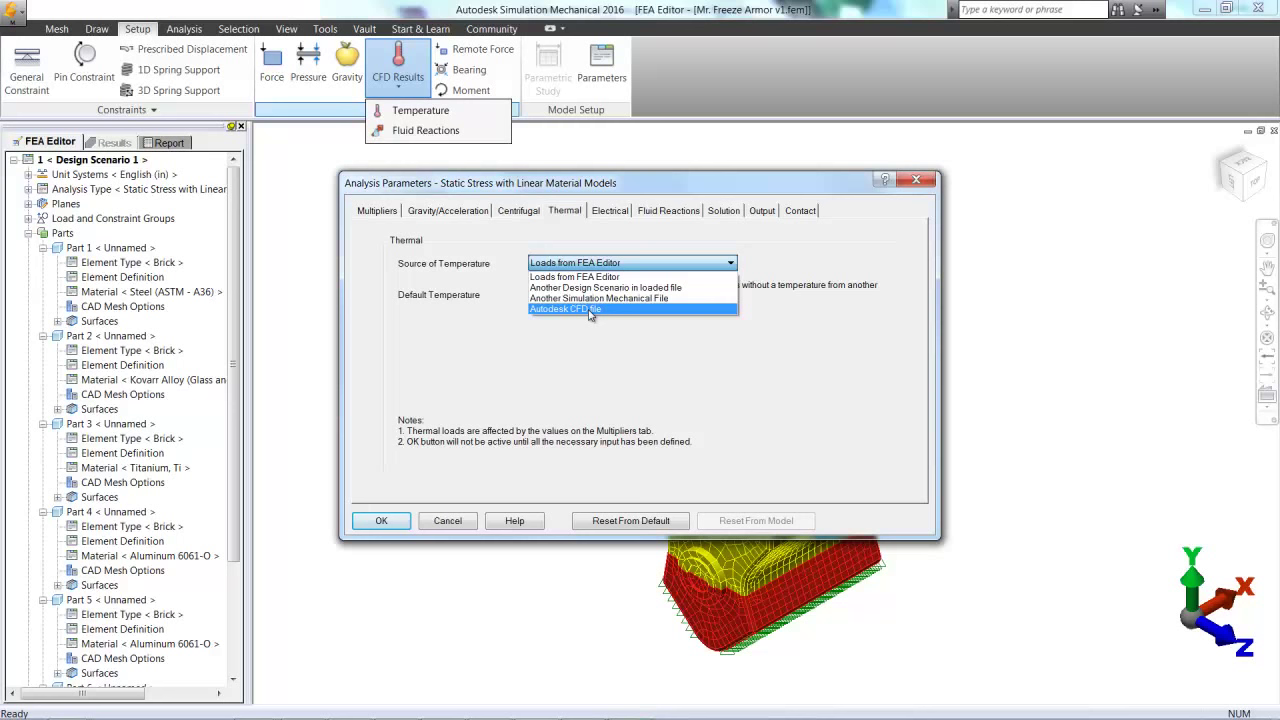
{"action": "left_click", "coordinate": [592, 309]}
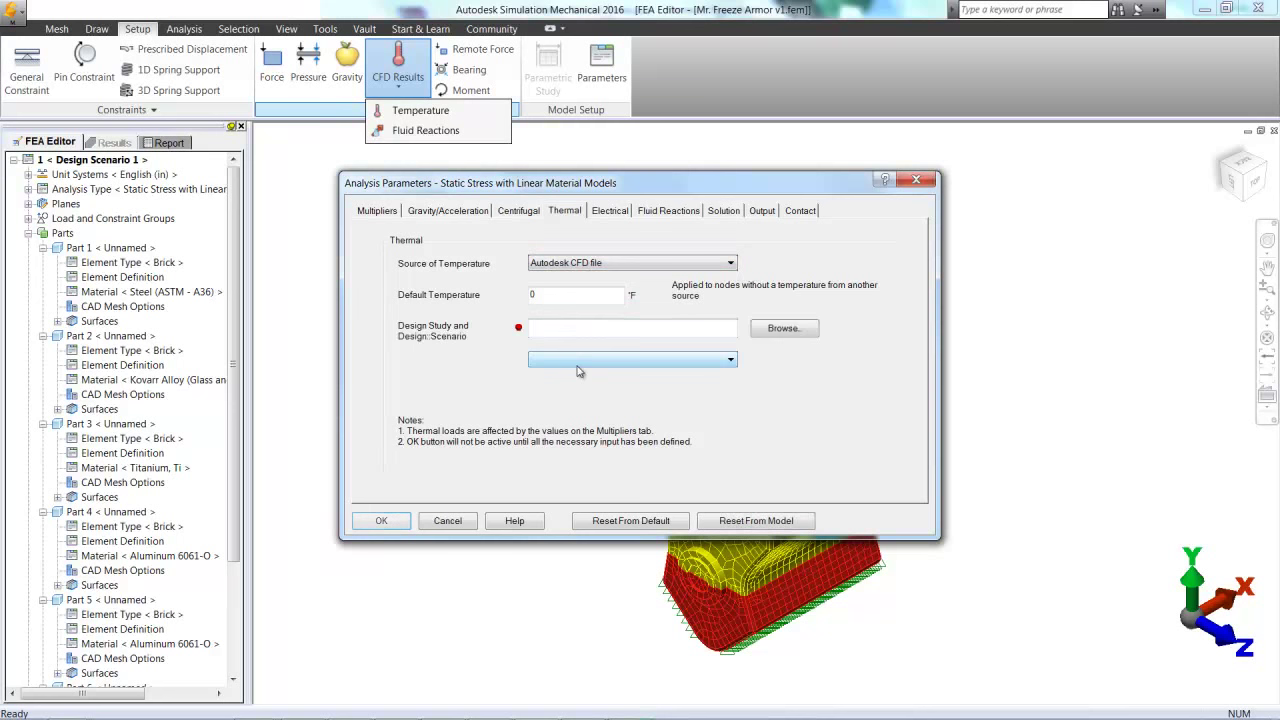
{"action": "left_click", "coordinate": [781, 329]}
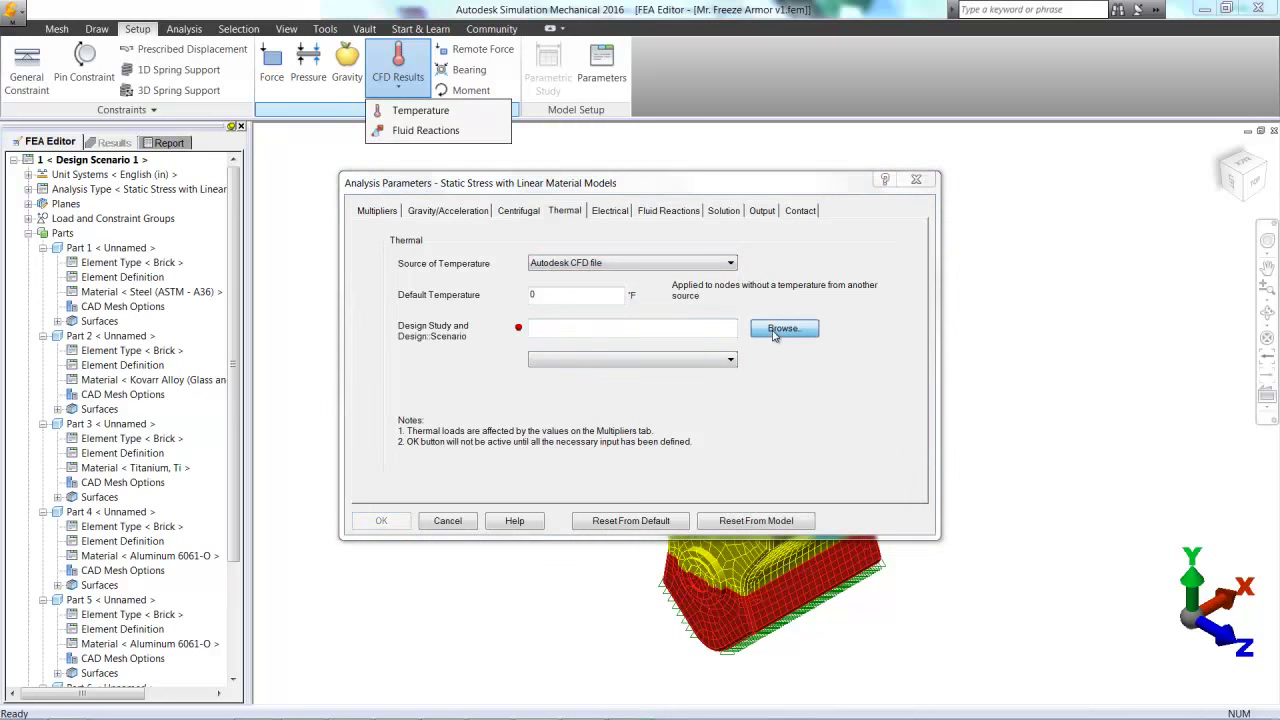
{"action": "left_click", "coordinate": [540, 307]}
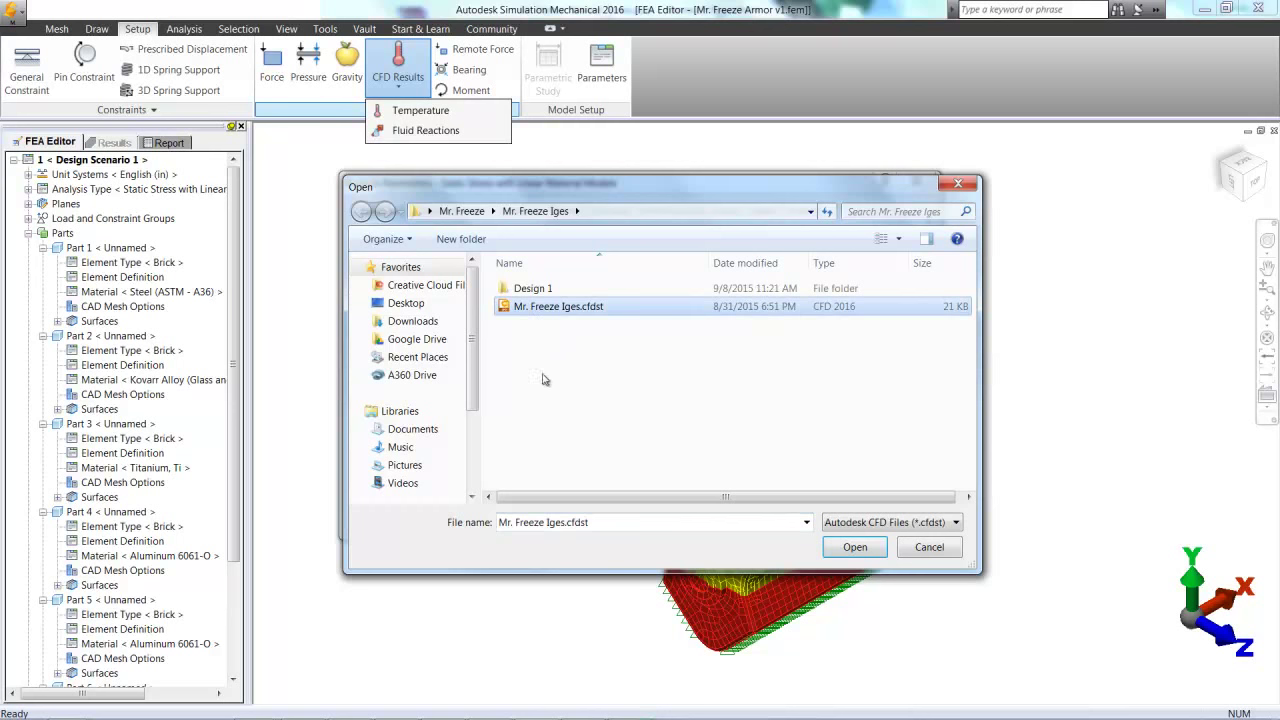
{"action": "left_click", "coordinate": [855, 547]}
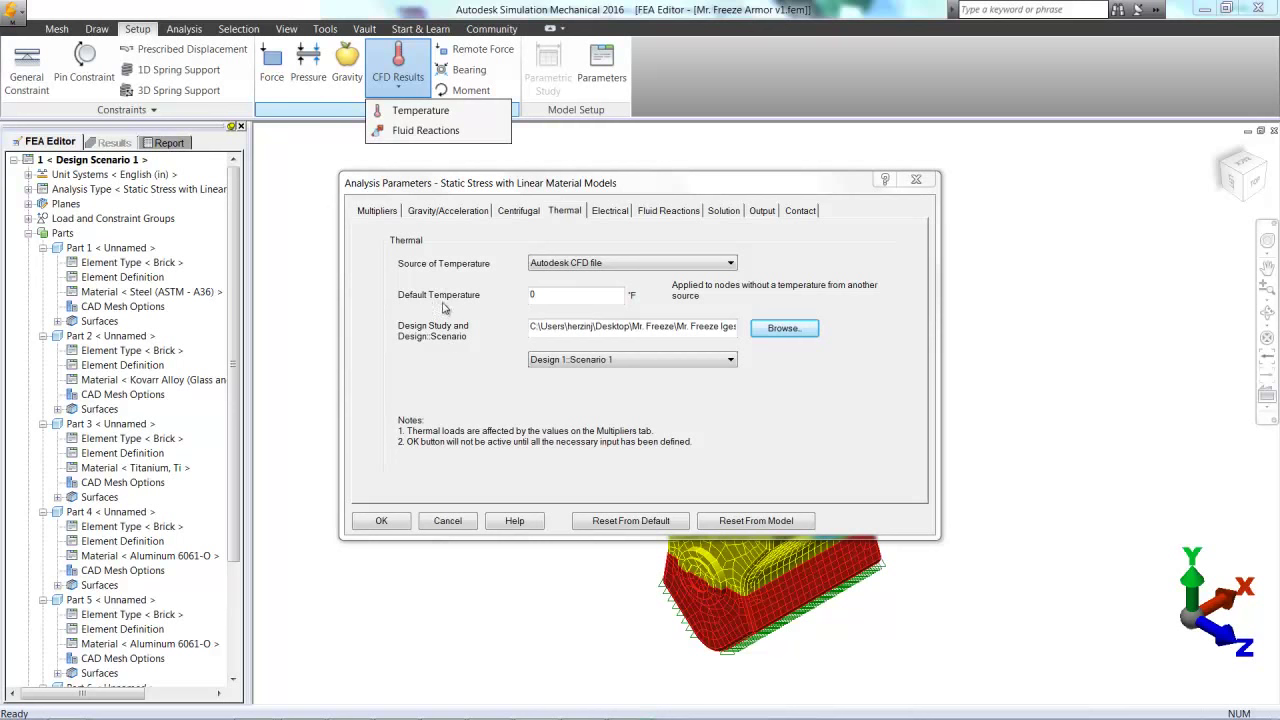
Set the Thermal multiplier of load case 1 to 1 and accept the analysis parameters
{"action": "left_click", "coordinate": [378, 212]}
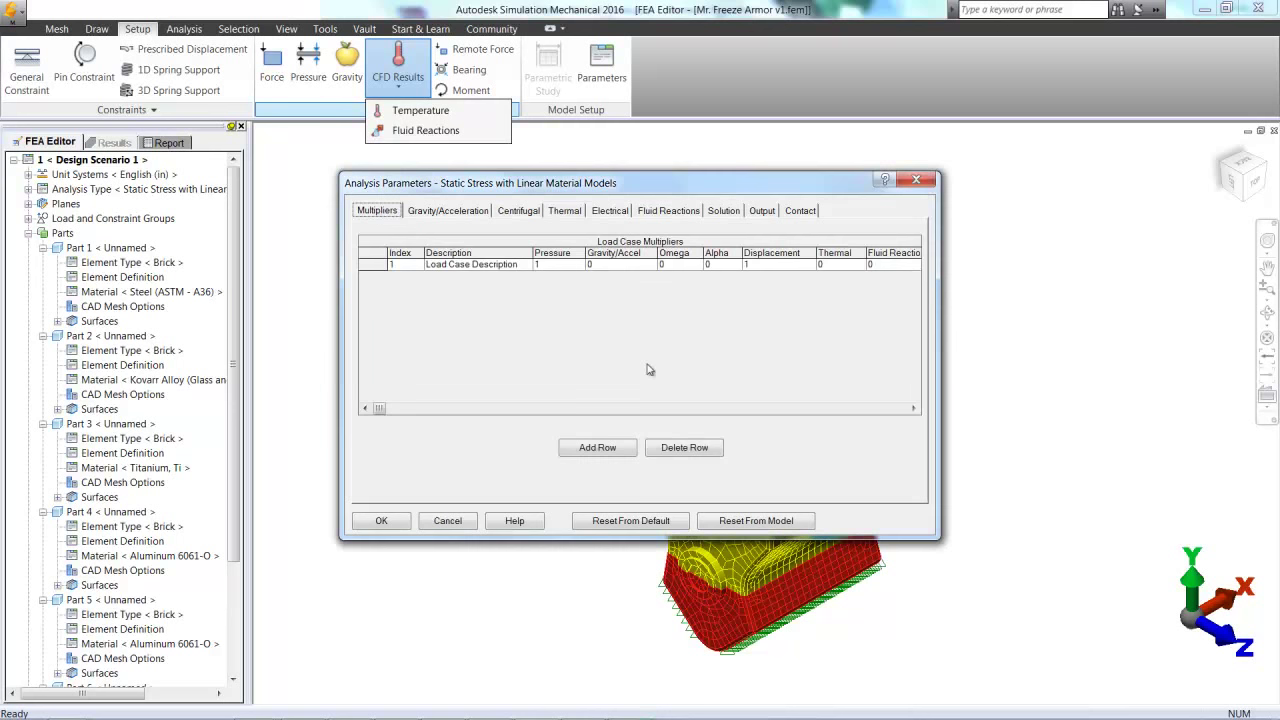
{"action": "left_click", "coordinate": [832, 265]}
{"action": "left_click", "coordinate": [379, 548]}
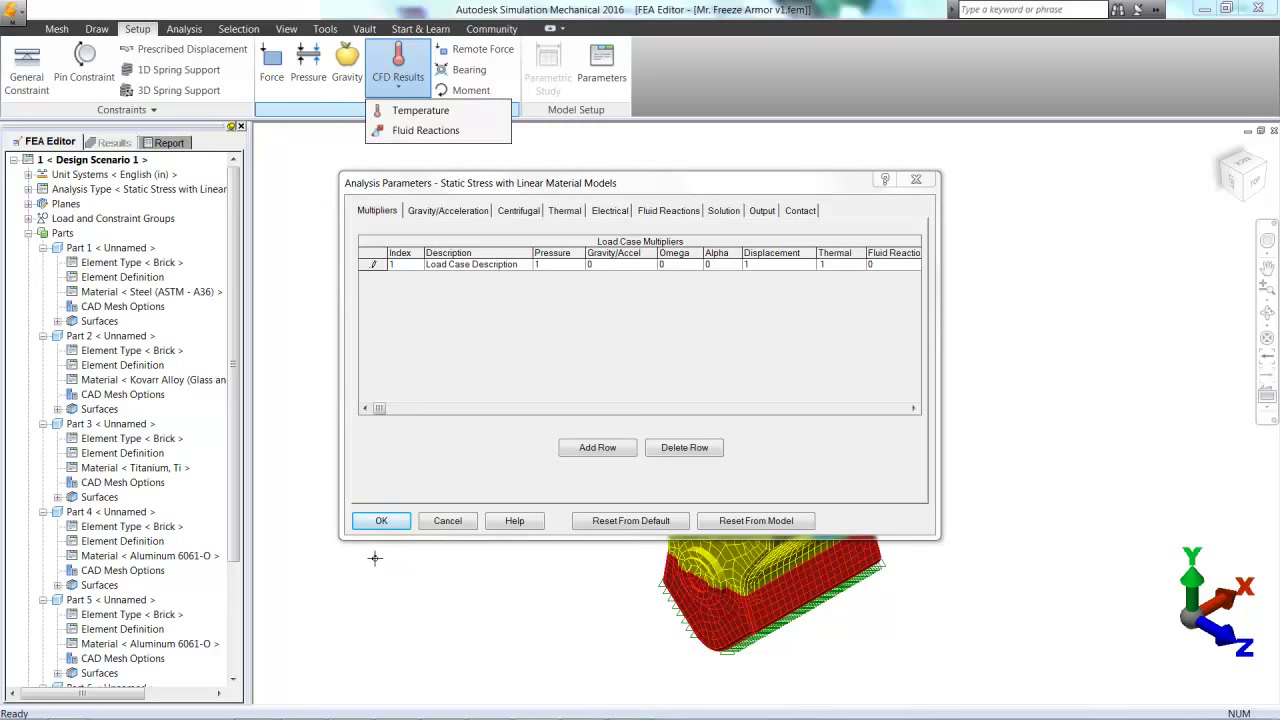
{"action": "left_click", "coordinate": [380, 521]}
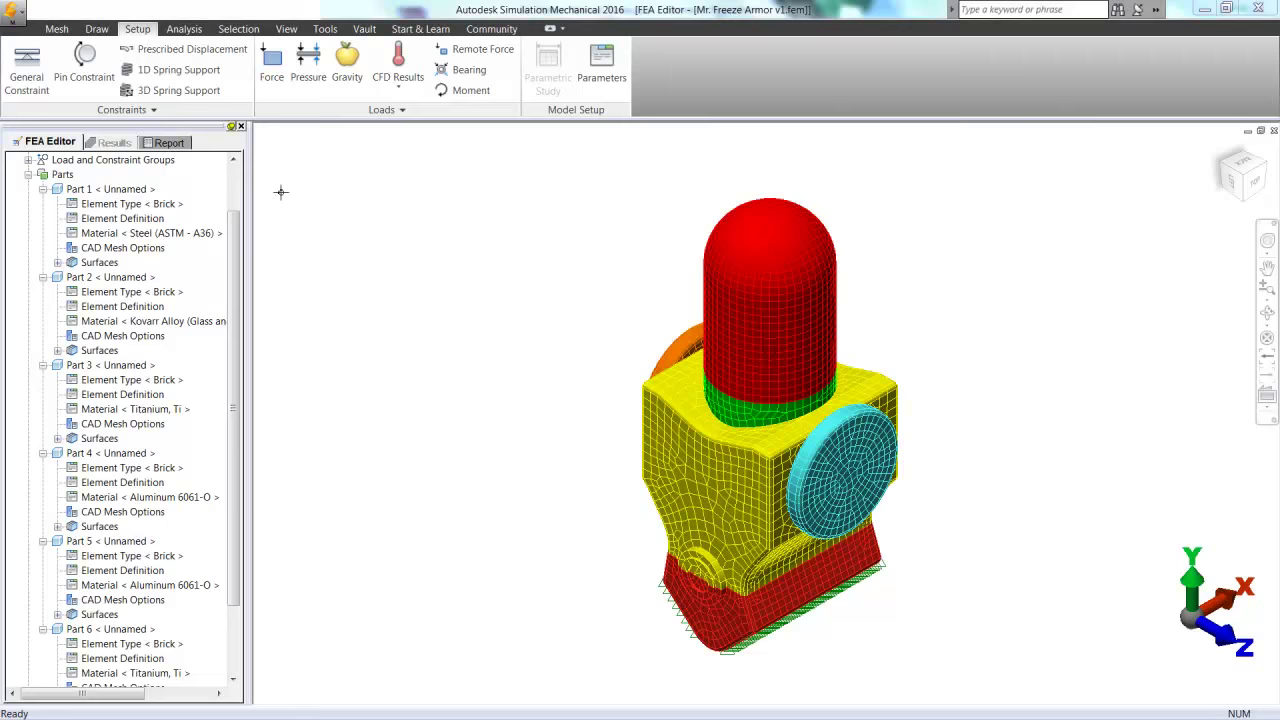
Run the static stress simulation and display the von Mises stress contours on the armor
{"action": "left_click", "coordinate": [184, 28]}
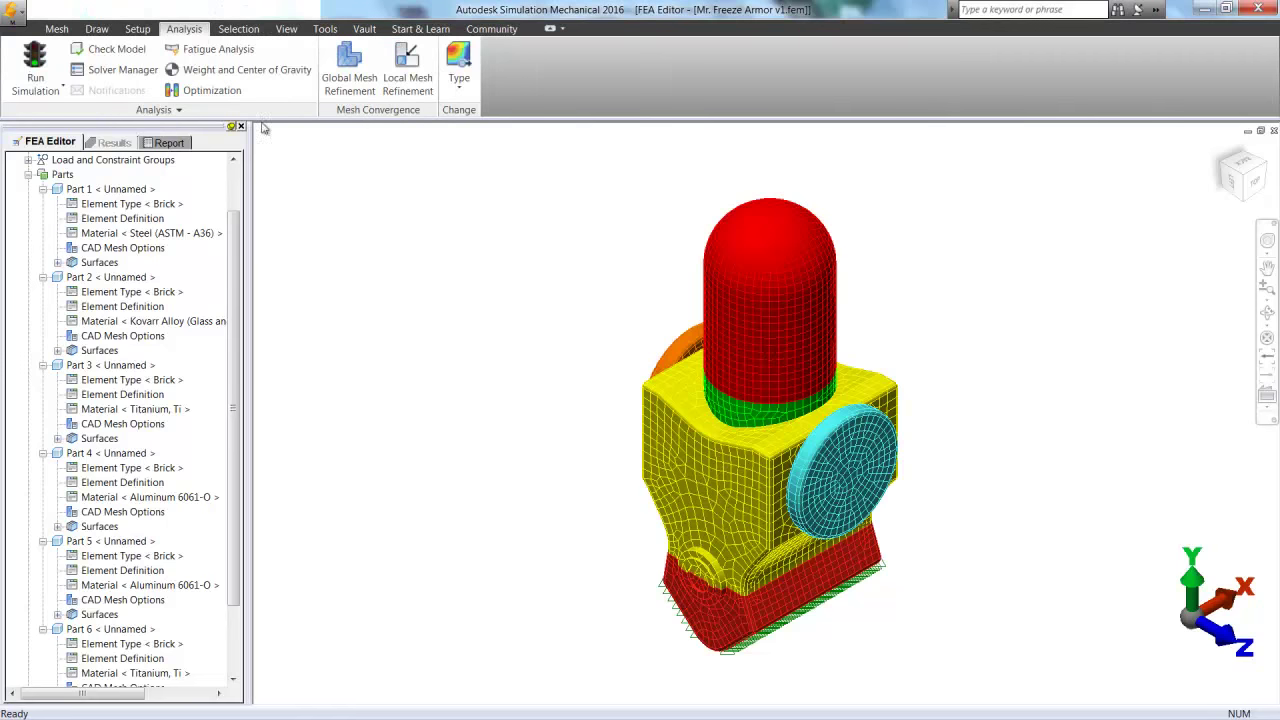
{"action": "left_click", "coordinate": [35, 65]}
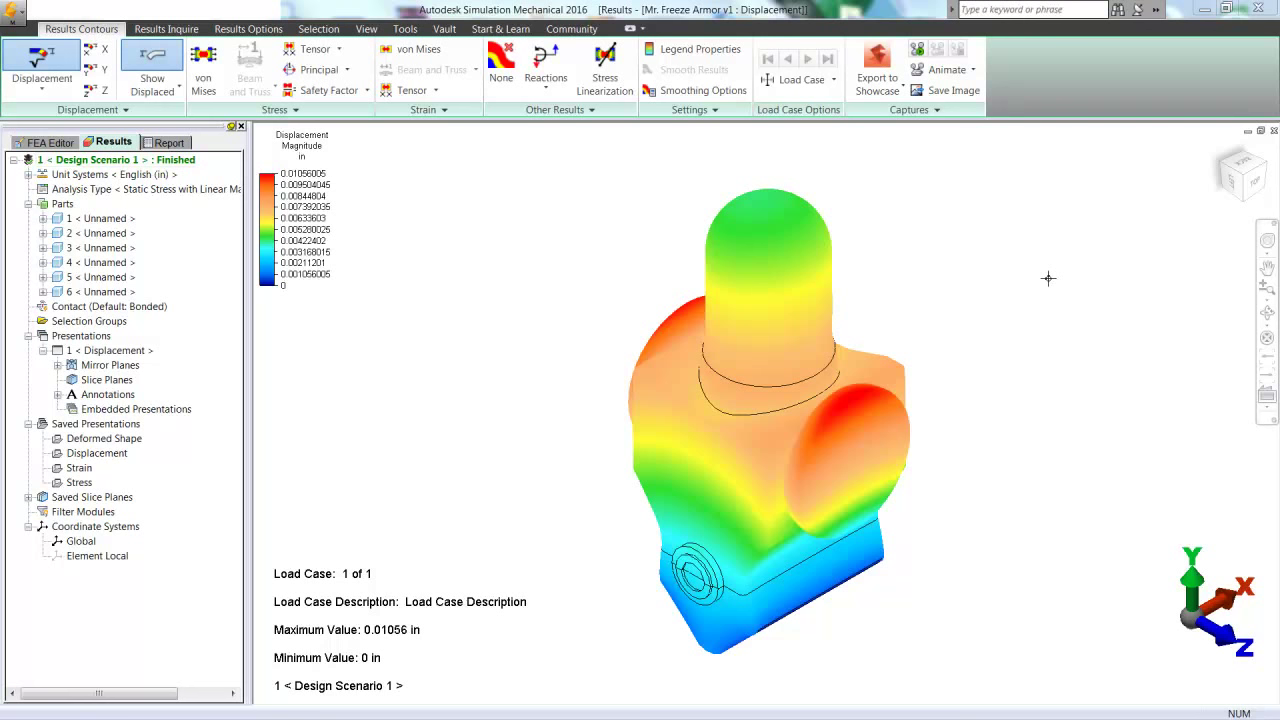
{"action": "left_click", "coordinate": [204, 76]}
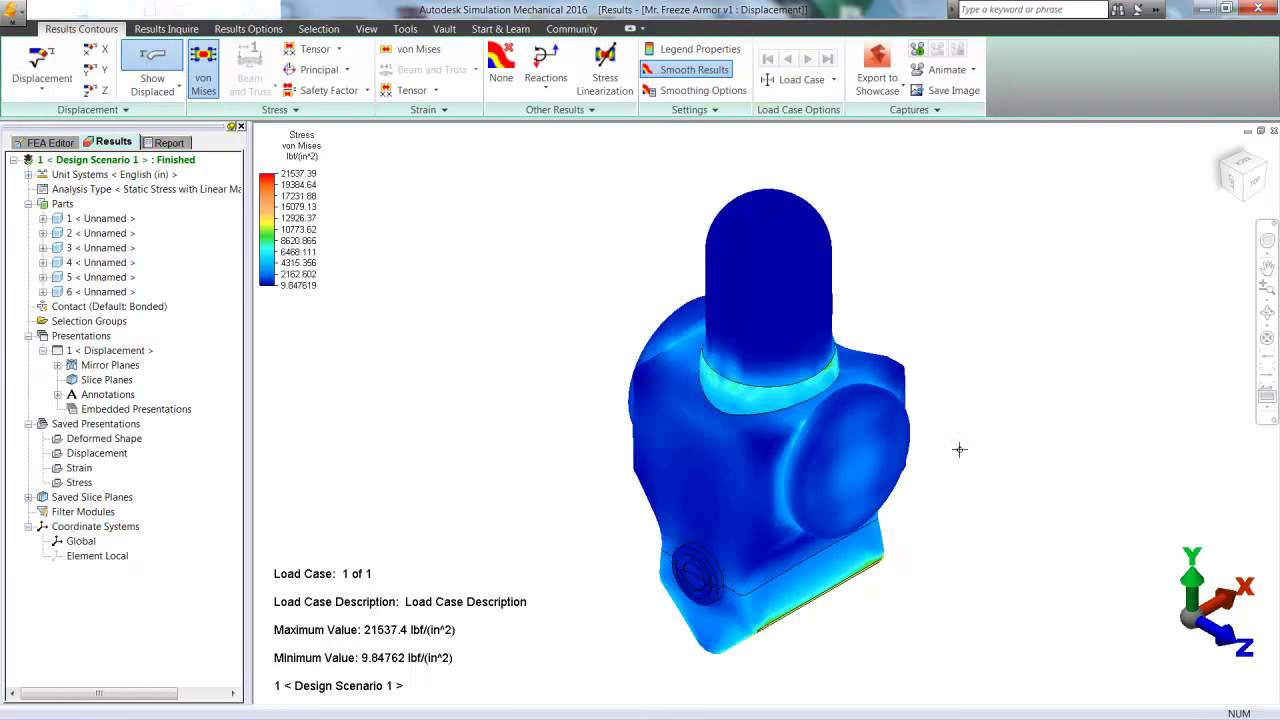
{"action": "middle_click_drag", "start_coordinate": [892, 551], "coordinate": [892, 551]}
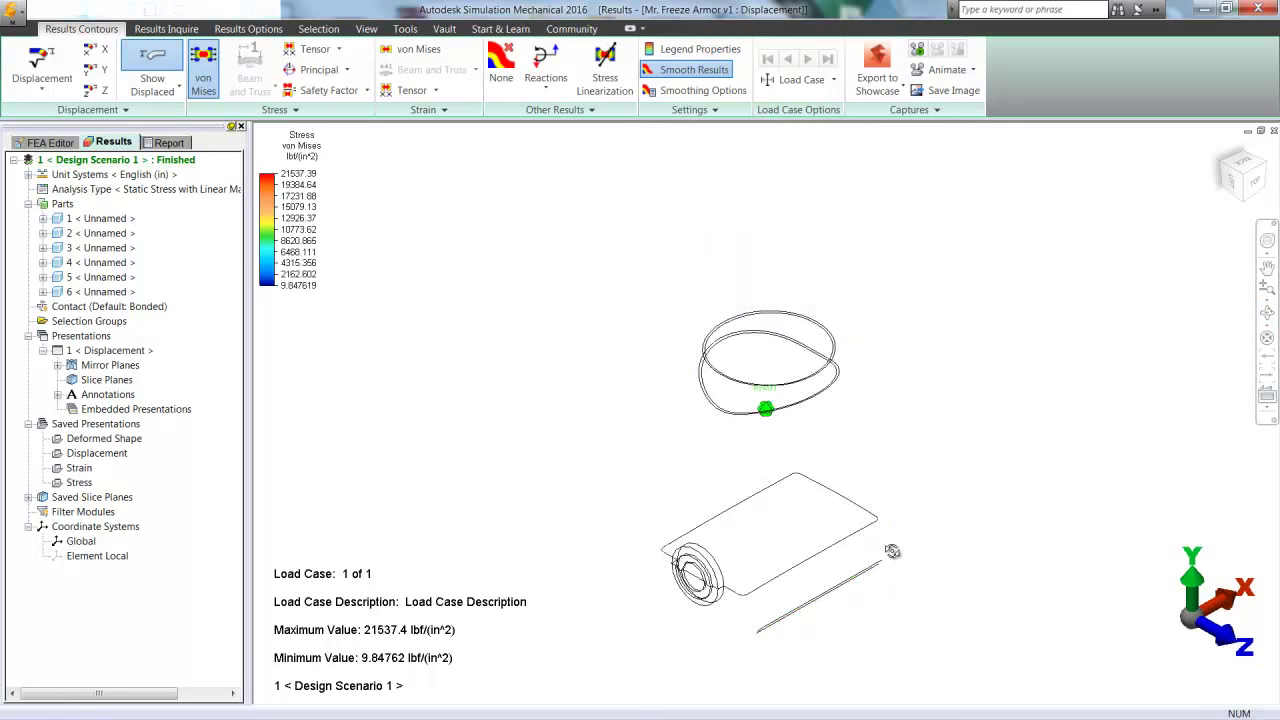
{"action": "mouse_move", "coordinate": [892, 551]}
{"action": "left_mouse_down"}
{"action": "mouse_move", "coordinate": [880, 437]}
{"action": "mouse_move", "coordinate": [870, 470]}
{"action": "mouse_move", "coordinate": [1006, 543]}
{"action": "mouse_move", "coordinate": [992, 543]}
{"action": "left_mouse_up"}
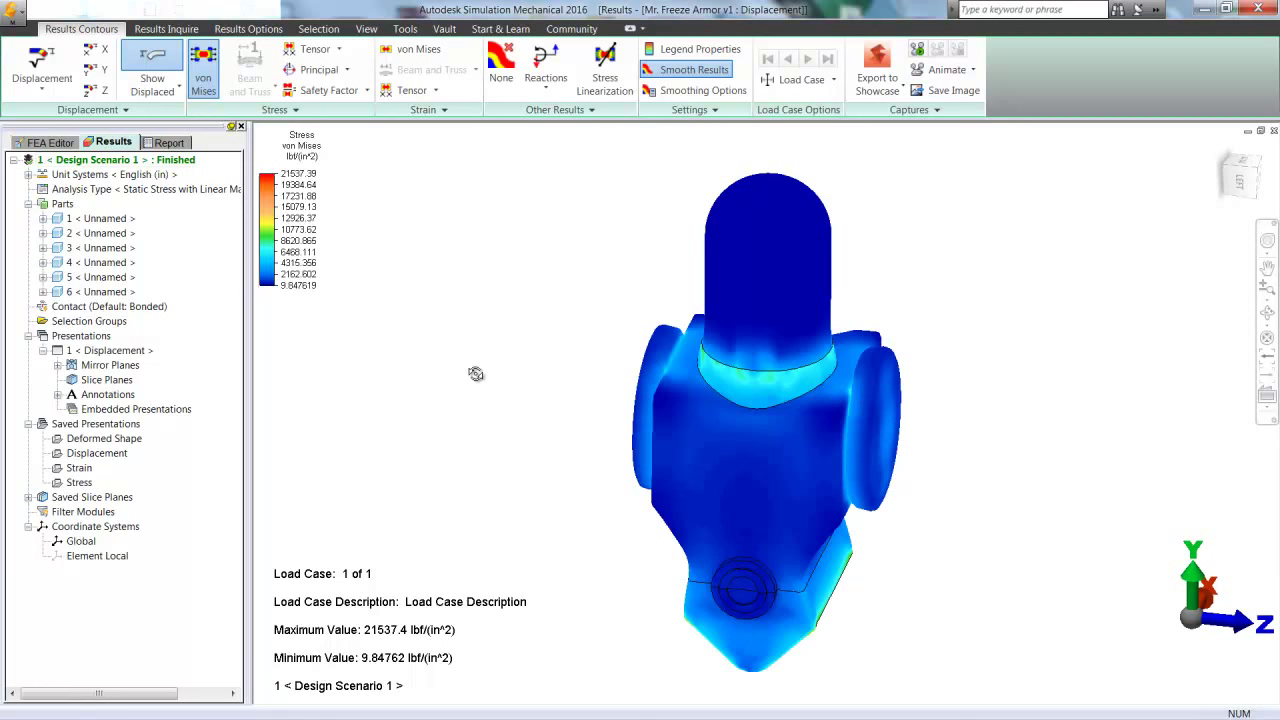
{"action": "key", "text": "Escape"}
Turn off automatic range calculation for the stress legend and set its range from 0 to 10000
{"action": "left_click", "coordinate": [672, 49]}
{"action": "left_click_drag", "start_coordinate": [561, 212], "coordinate": [295, 323]}
{"action": "left_click", "coordinate": [288, 340]}
{"action": "left_click", "coordinate": [348, 340]}
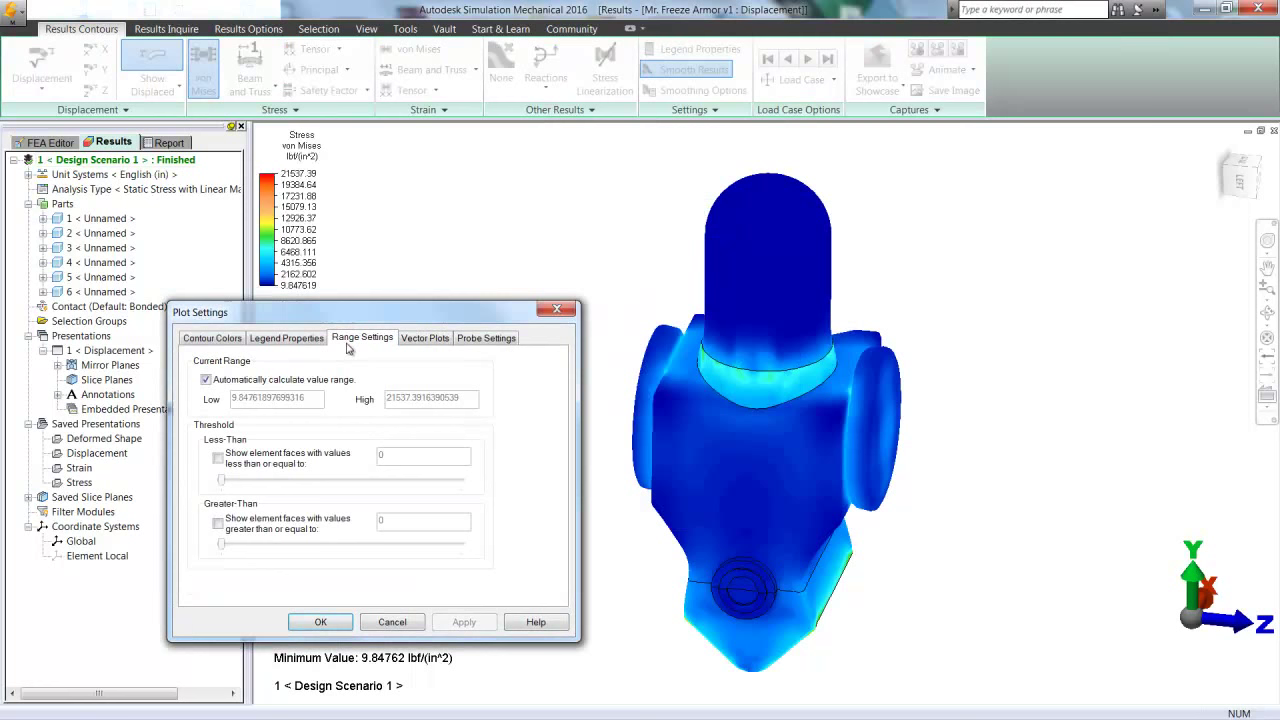
{"action": "left_click", "coordinate": [206, 380]}
{"action": "left_click_drag", "start_coordinate": [305, 398], "coordinate": [176, 401]}
{"action": "type", "text": "0"}
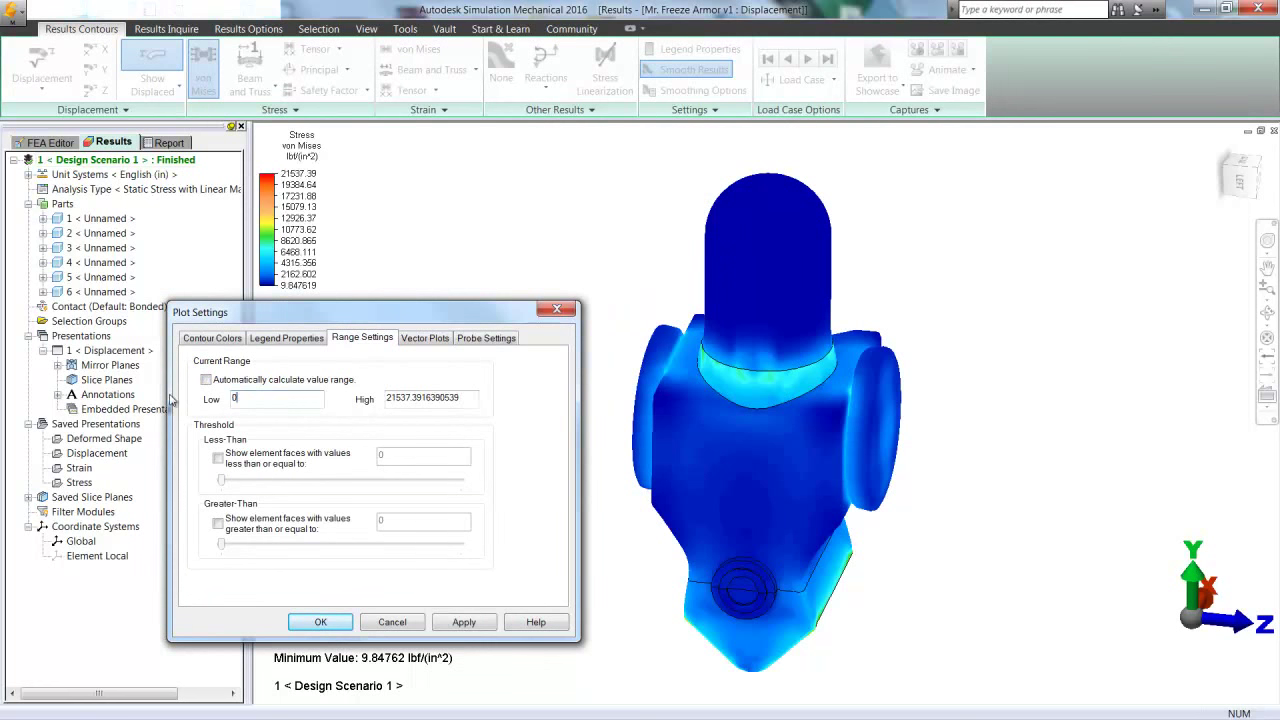
{"action": "left_click_drag", "start_coordinate": [451, 401], "coordinate": [333, 406]}
{"action": "type", "text": "1"}
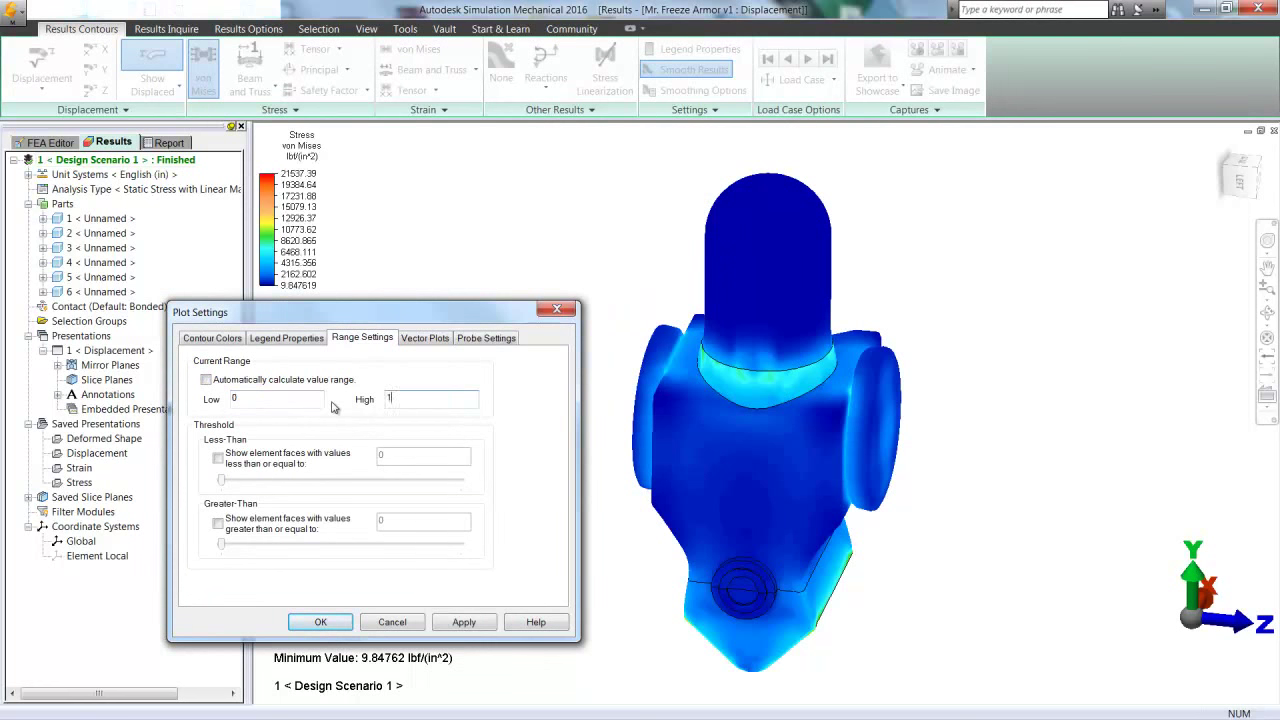
{"action": "type", "text": "0000"}
{"action": "left_click", "coordinate": [474, 624]}
{"action": "left_click", "coordinate": [320, 624]}
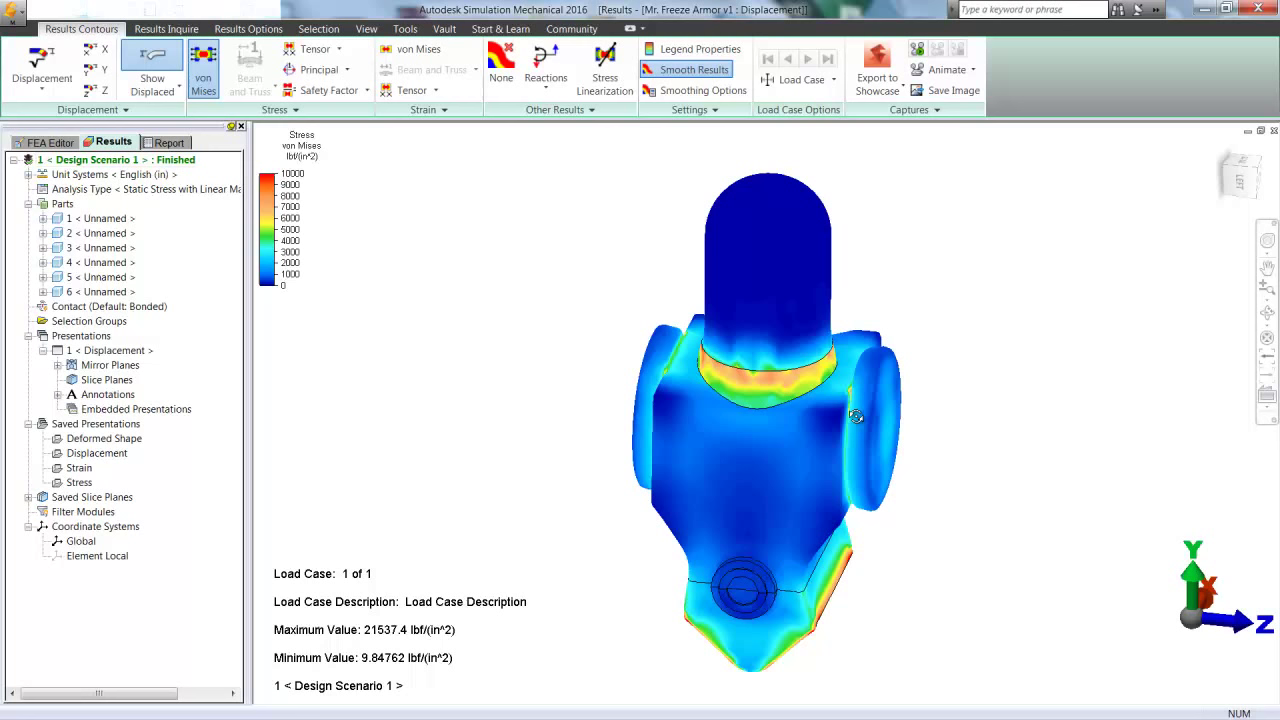
{"action": "mouse_move", "coordinate": [856, 417]}
{"action": "middle_mouse_down", "text": "shift"}
{"action": "mouse_move", "coordinate": [930, 447]}
{"action": "mouse_move", "coordinate": [934, 466]}
{"action": "middle_mouse_up", "text": "shift"}
{"action": "middle_click_drag", "start_coordinate": [818, 457], "coordinate": [725, 455], "text": "shift"}
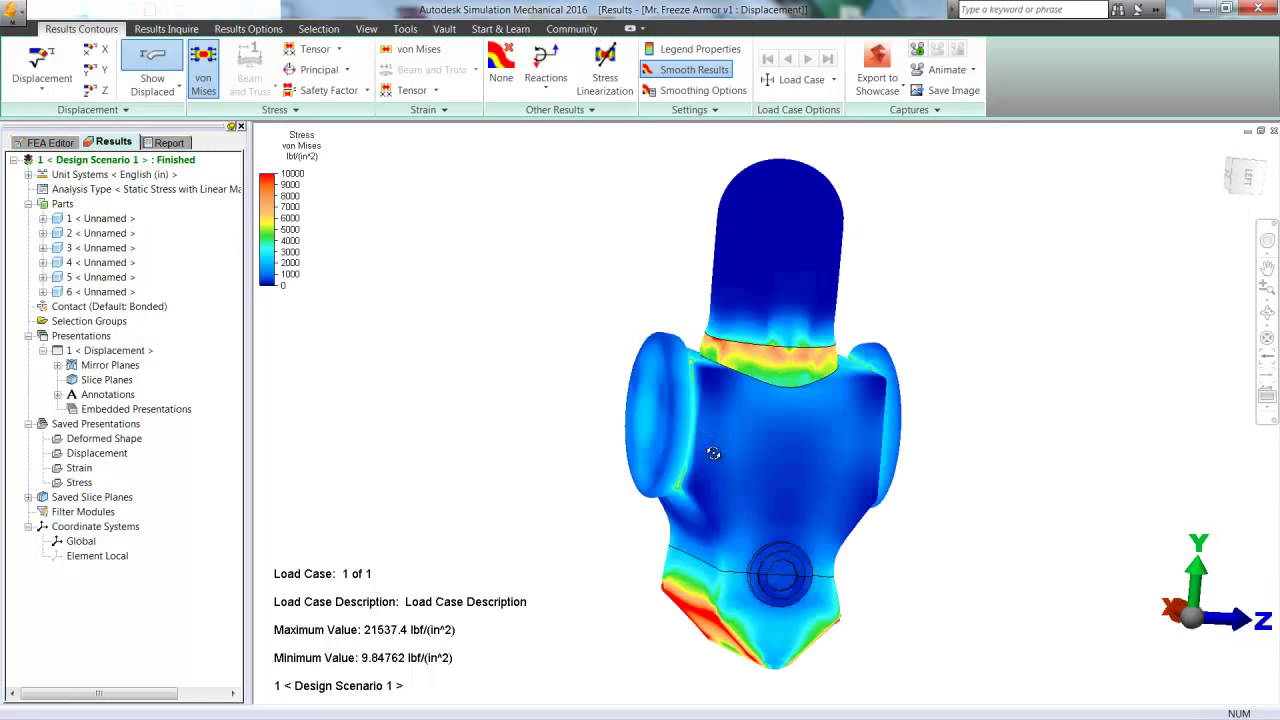